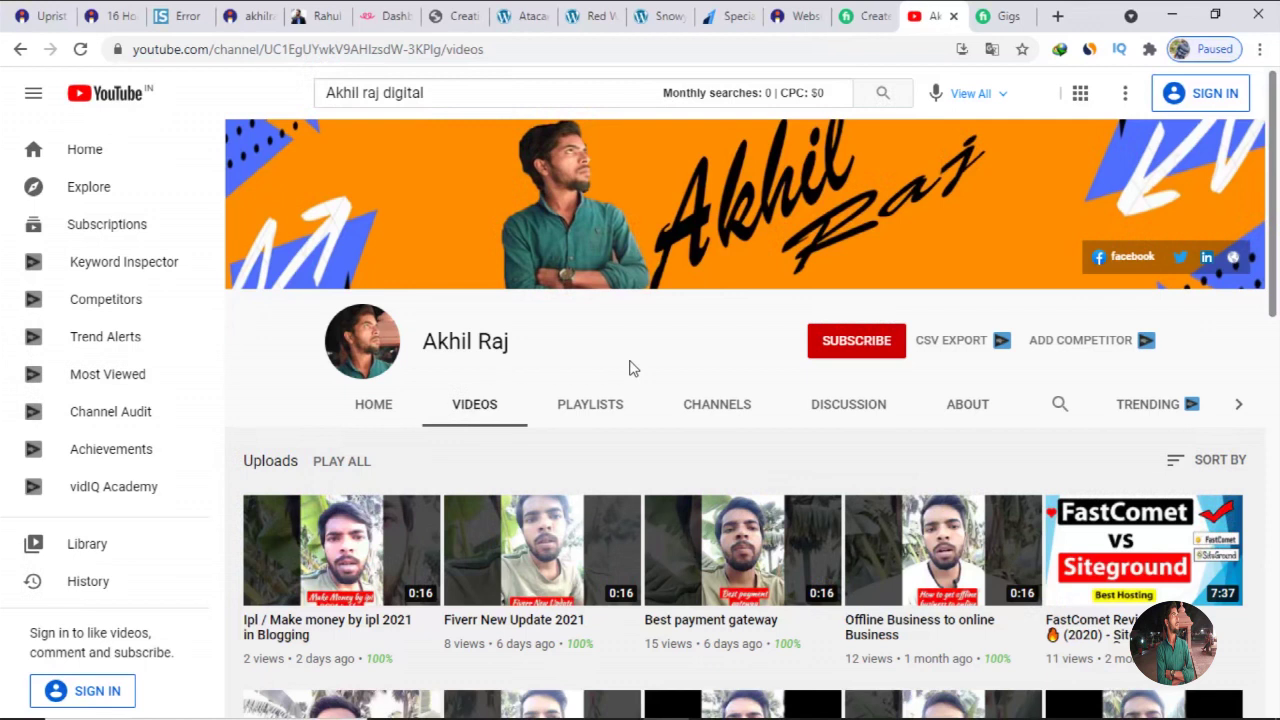
Switch from the YouTube videos page to the Fiverr Gigs management tab.
click(1000, 18)
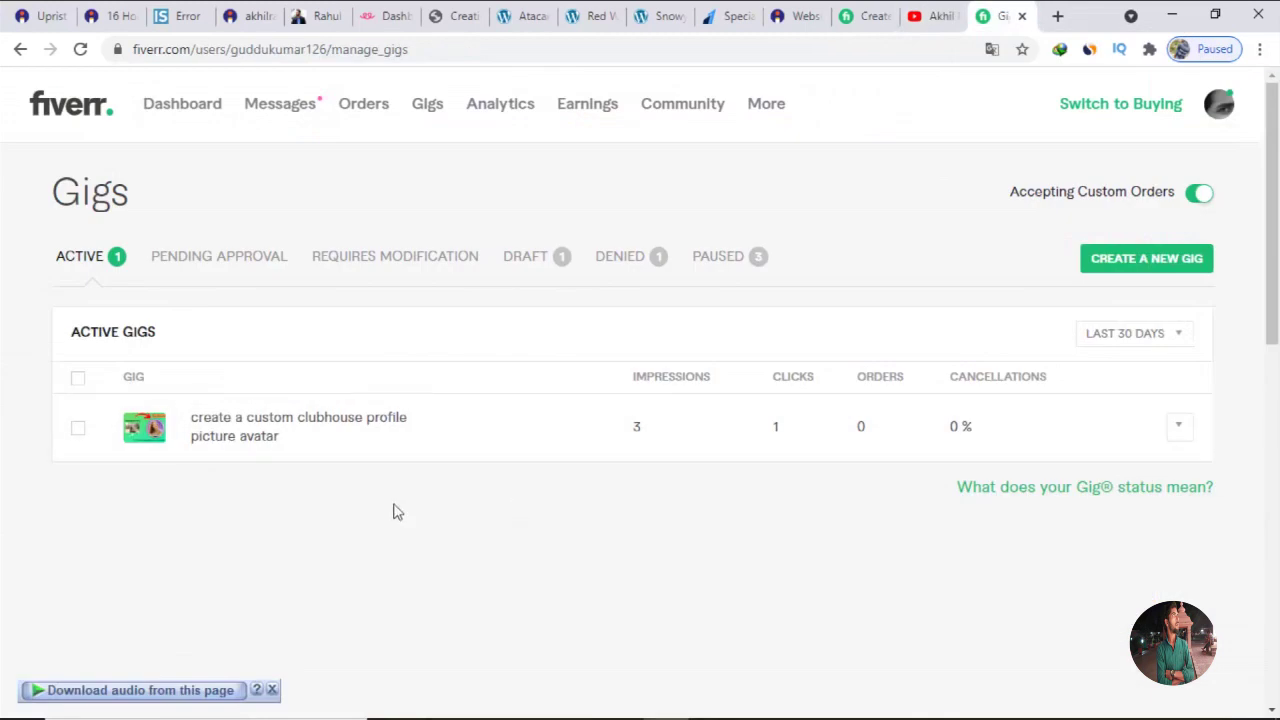
Dismiss the download-audio bar and list the draft gigs under the Draft tab.
click(272, 690)
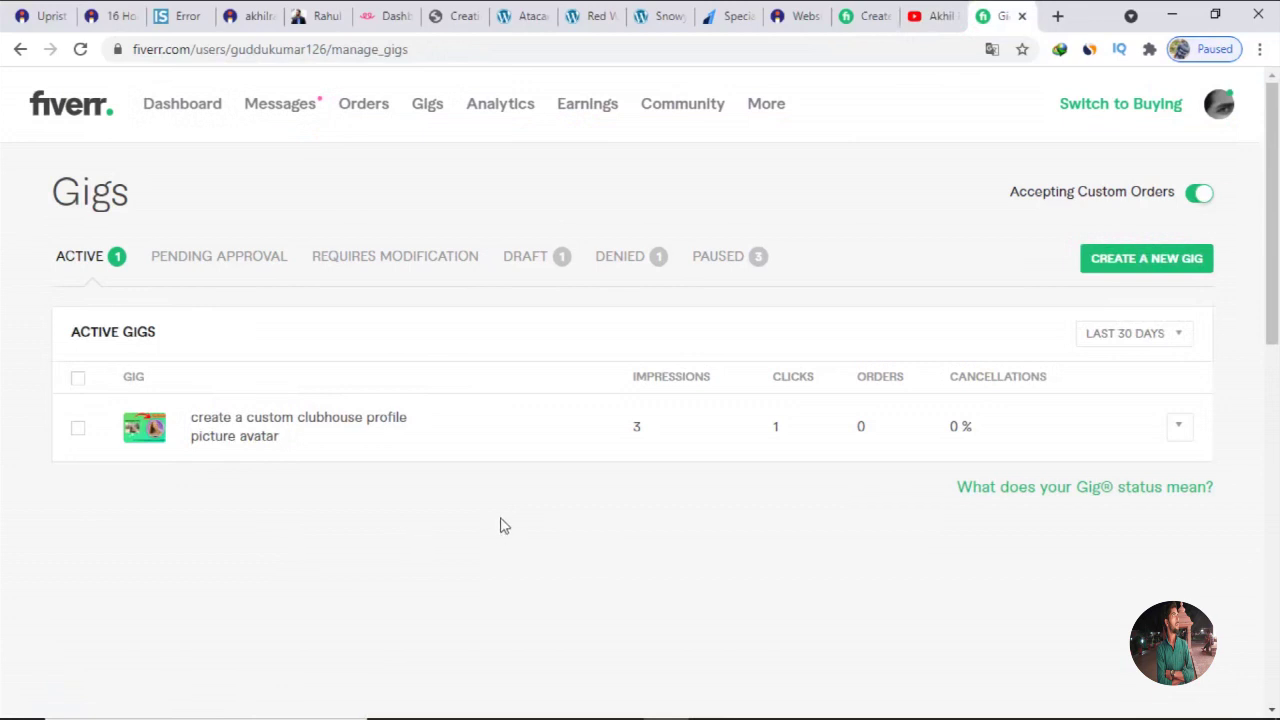
click(526, 258)
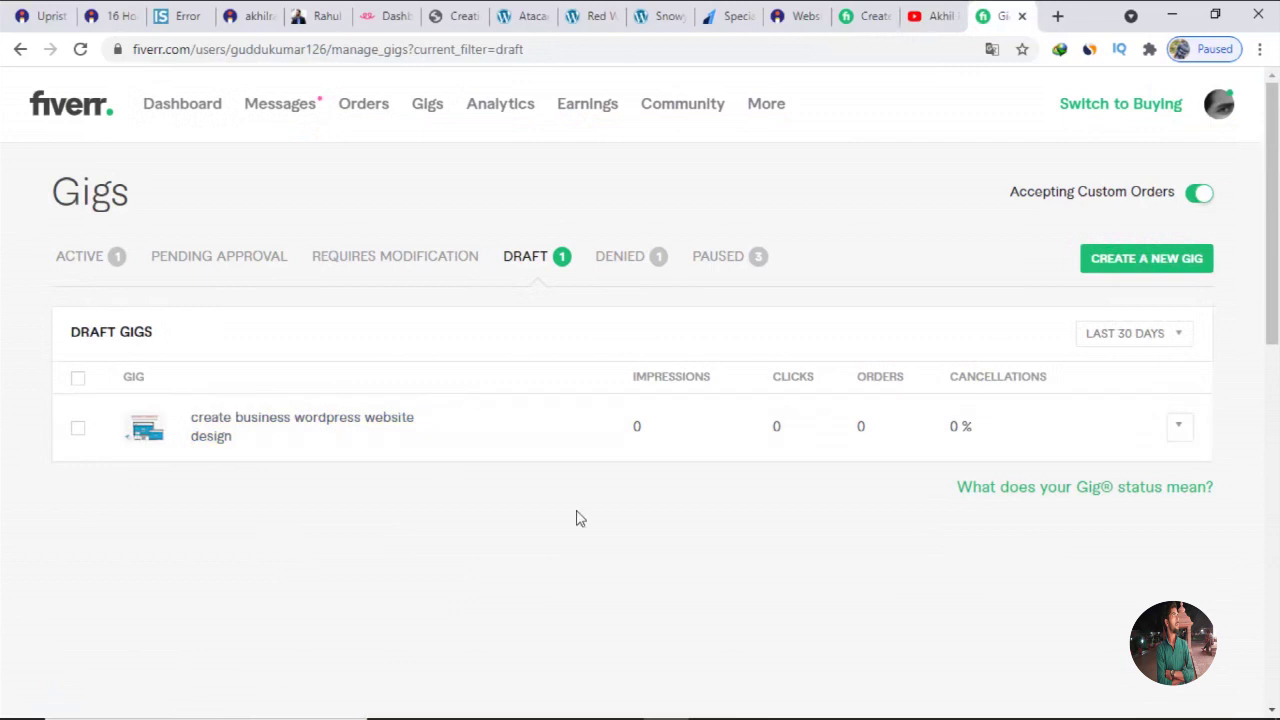
Edit the 'create business wordpress website design' draft and save its Overview and Pricing packages.
click(1180, 432)
click(1151, 432)
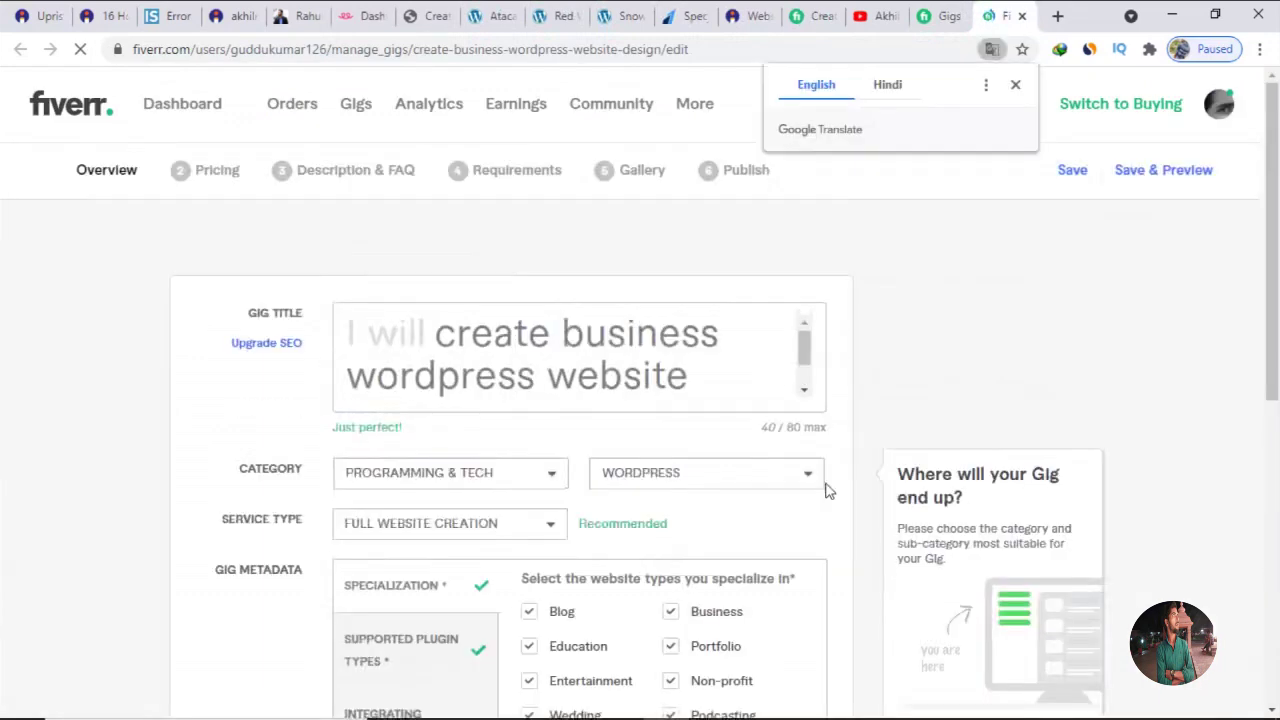
scroll(826, 490, down, 2)
scroll(826, 490, down, 4)
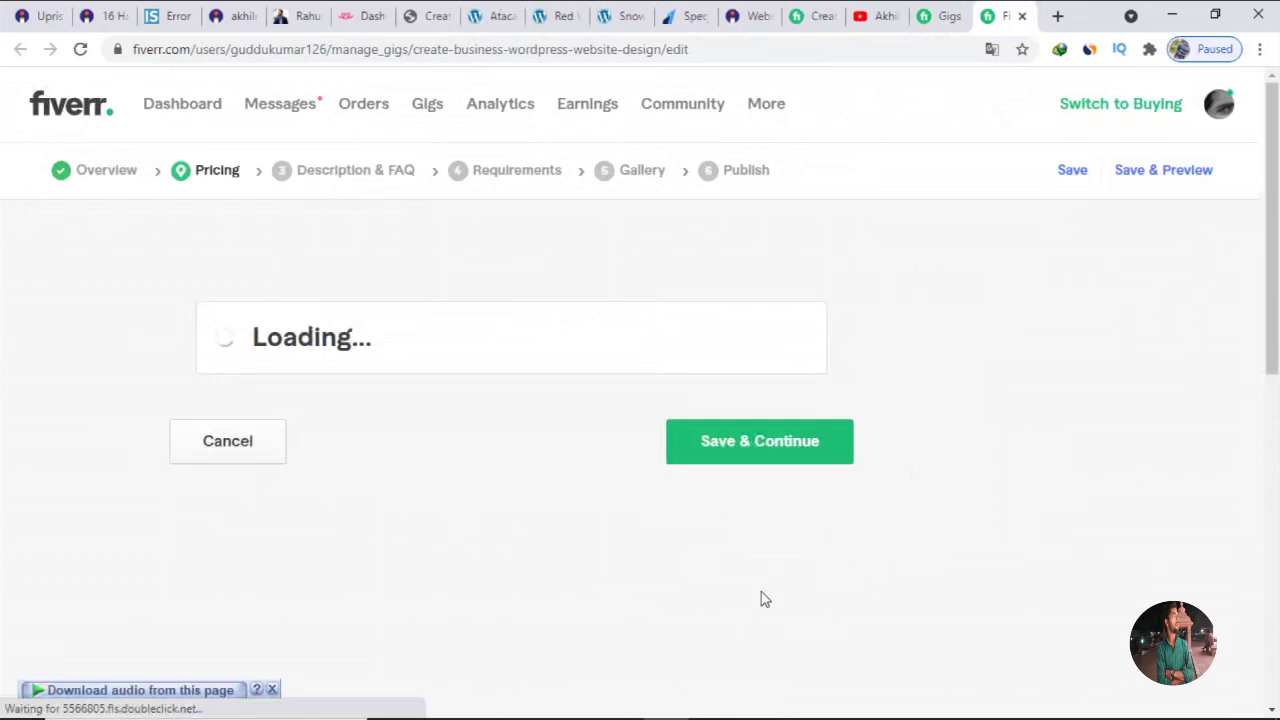
scroll(763, 595, down, 4)
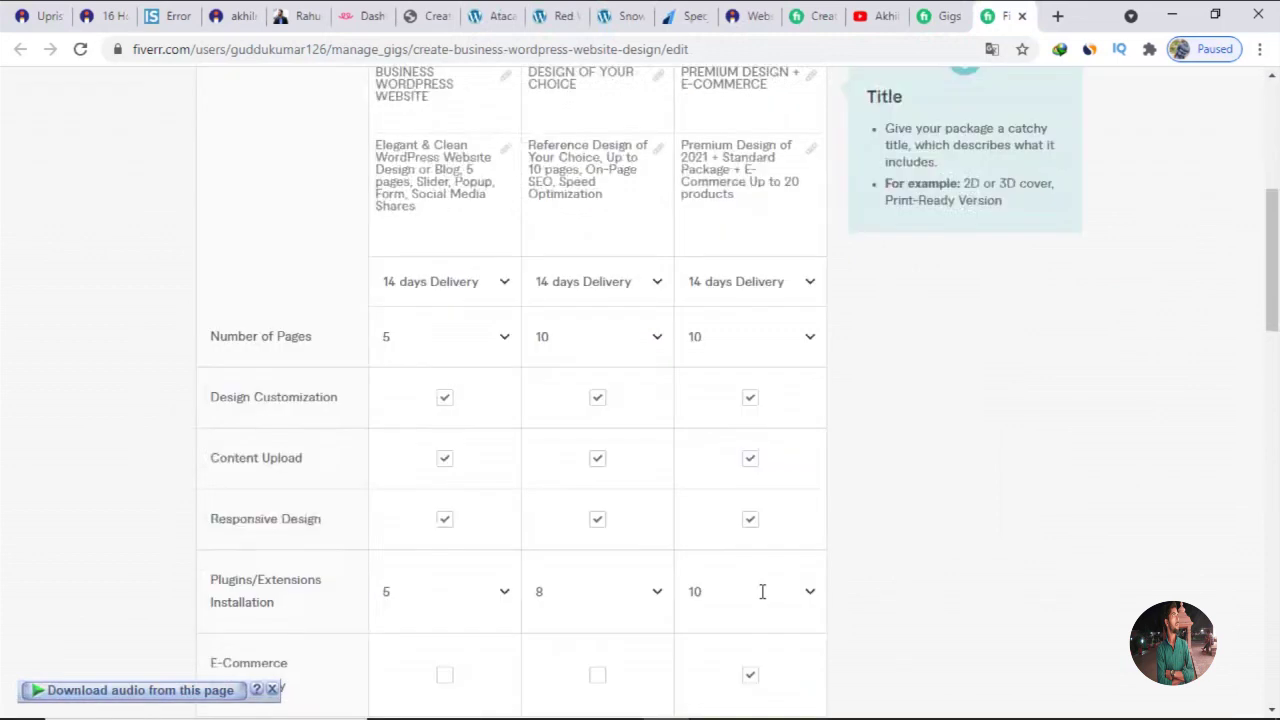
scroll(762, 591, down, 1)
scroll(437, 460, down, 2)
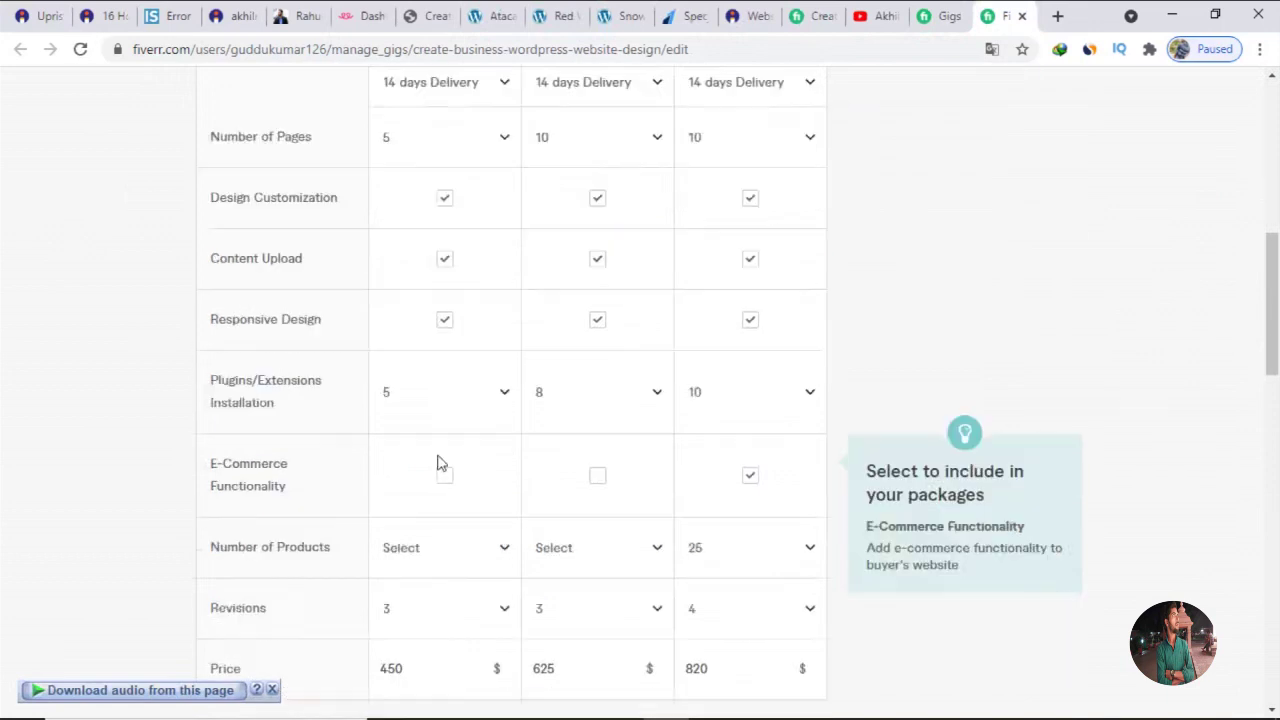
scroll(435, 490, down, 3)
scroll(435, 490, down, 3)
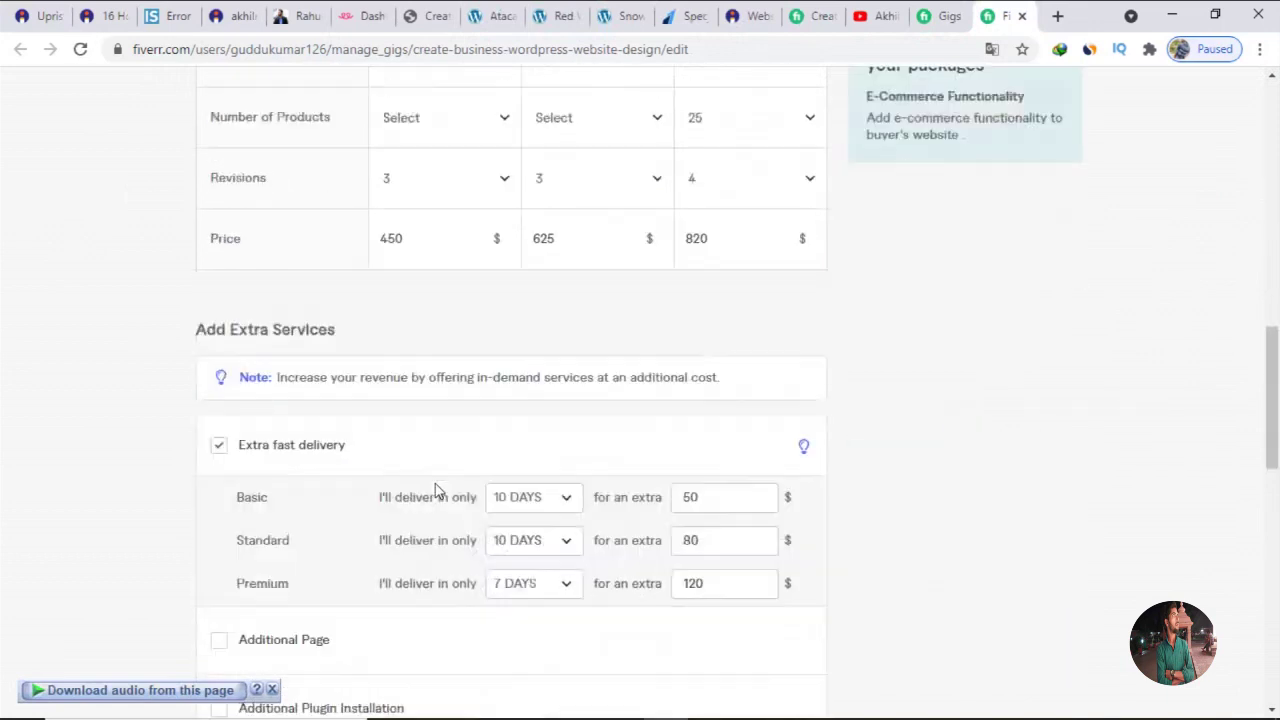
scroll(497, 553, down, 2)
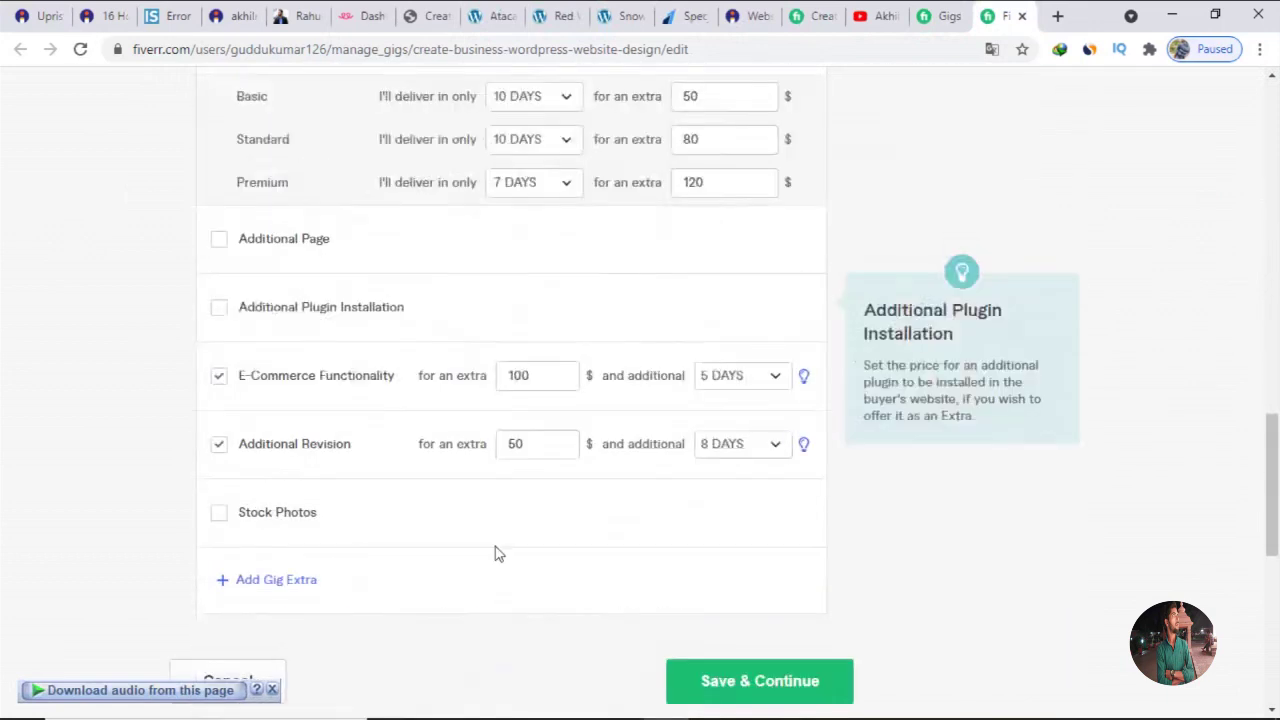
scroll(497, 553, down, 2)
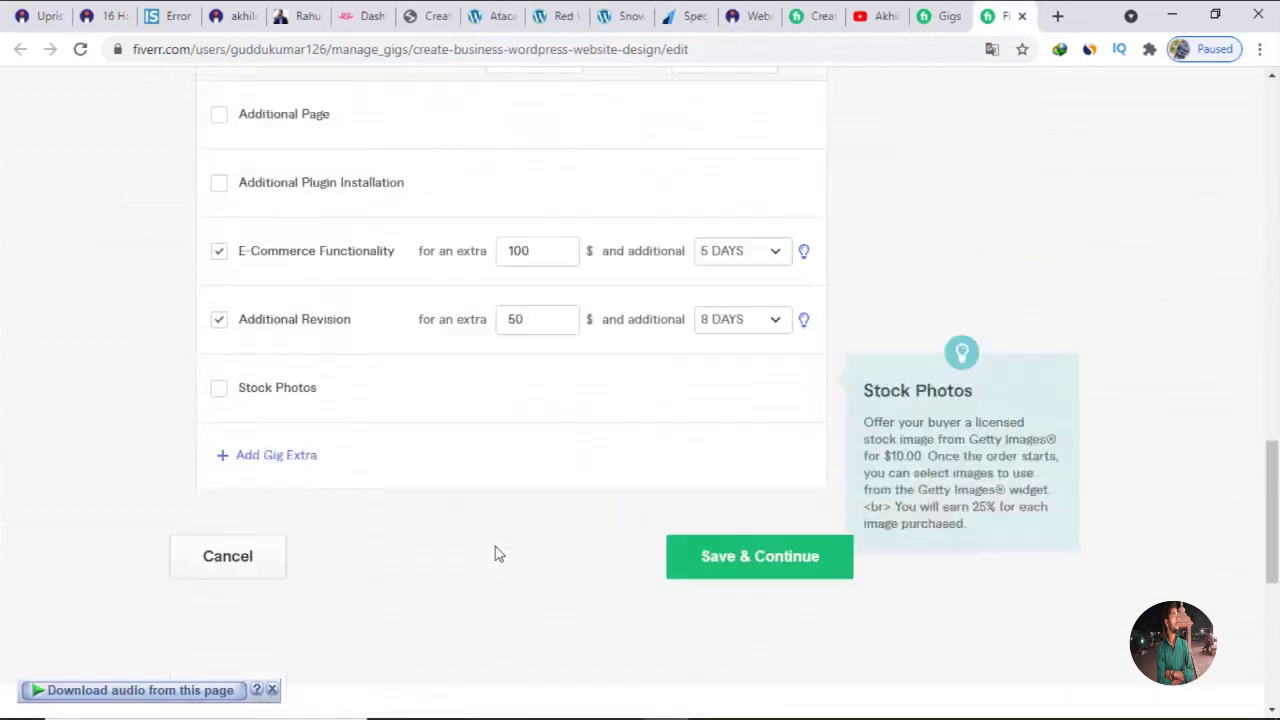
click(727, 568)
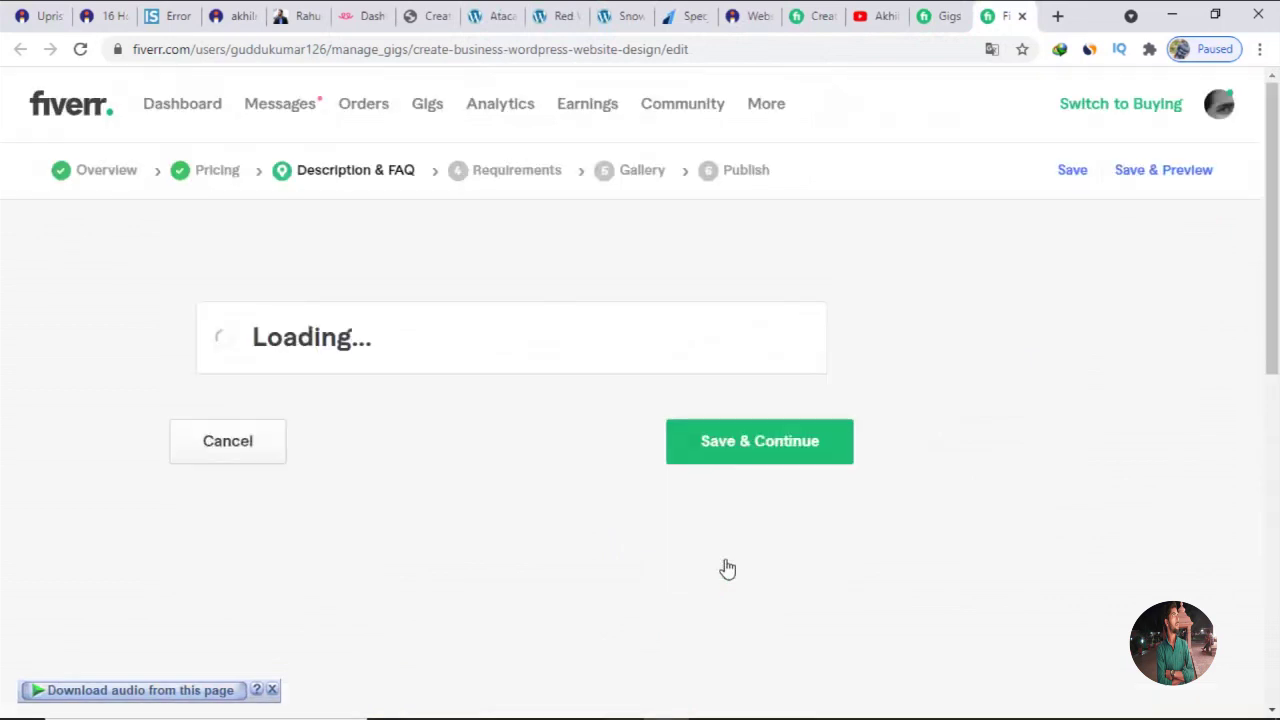
Save the Description & FAQ step and dismiss the download-audio prompt.
scroll(727, 568, down, 5)
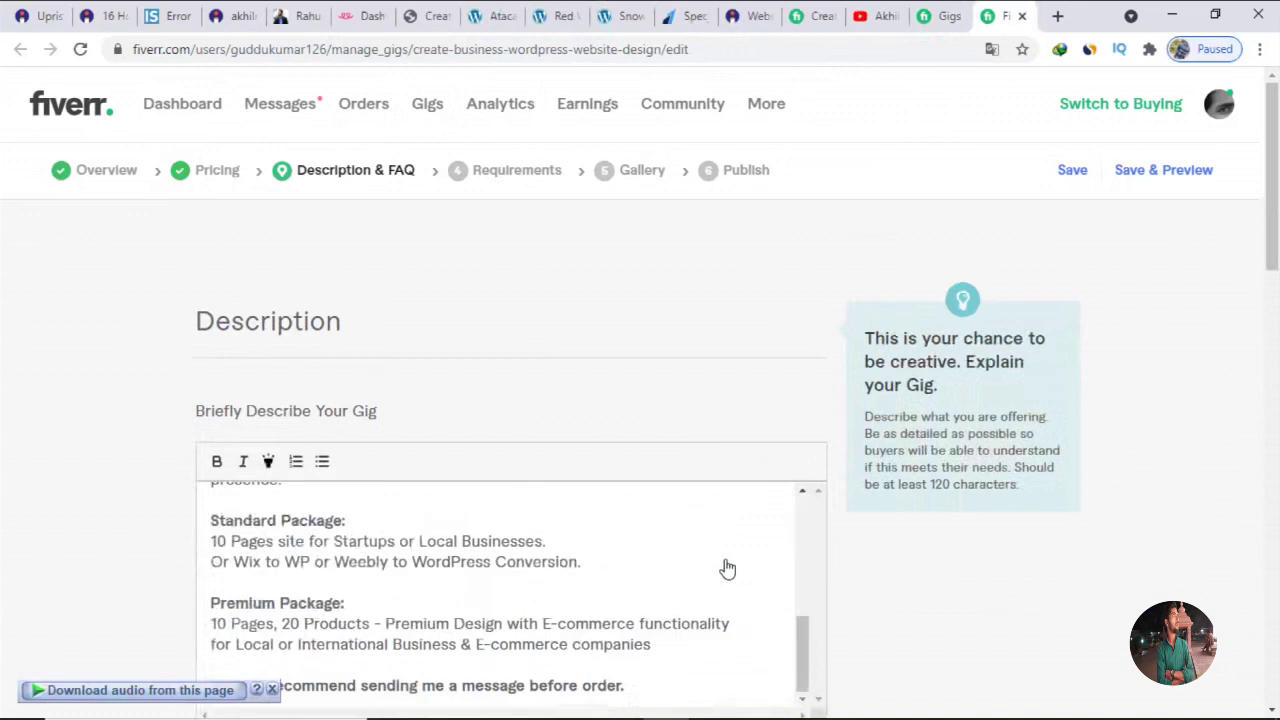
scroll(869, 618, down, 8)
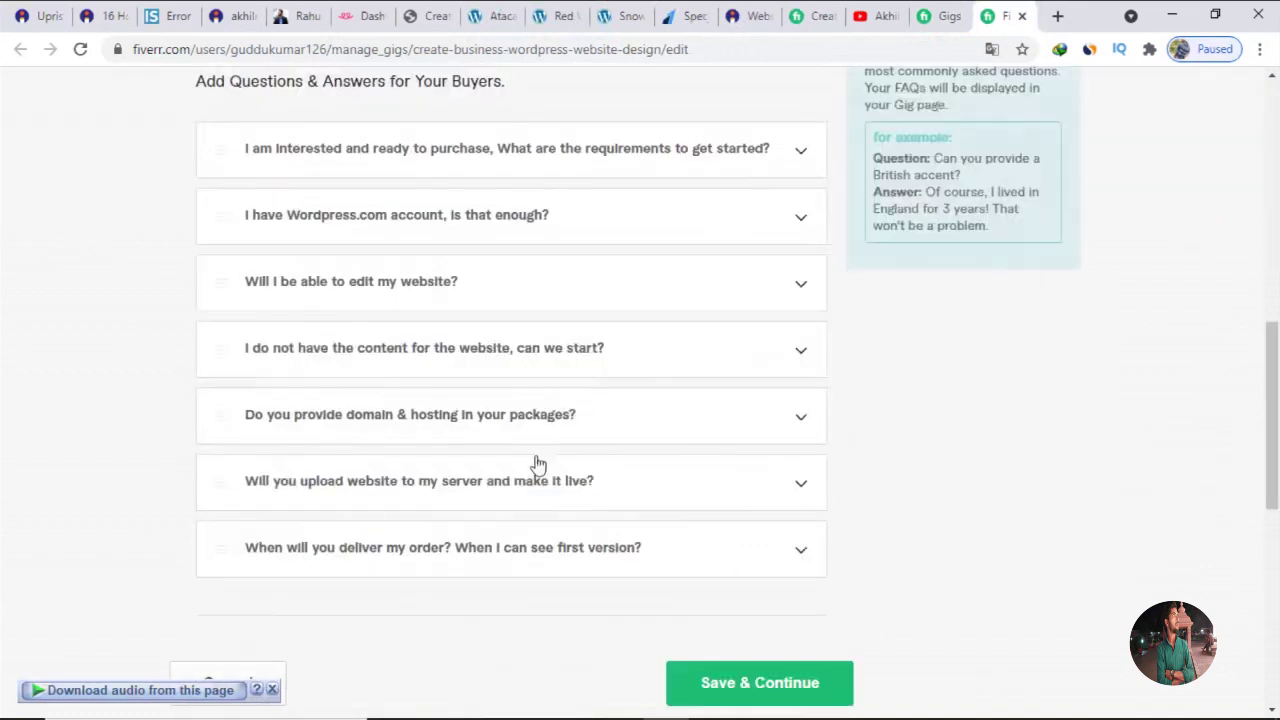
click(737, 684)
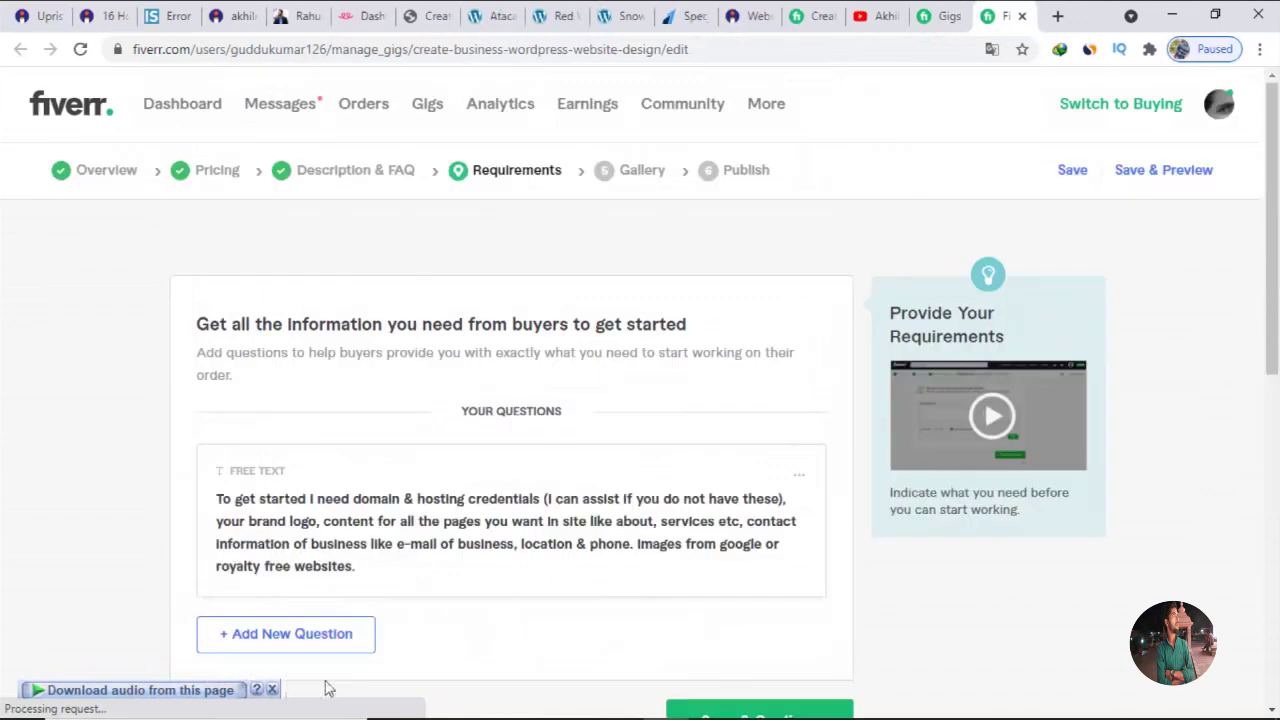
click(273, 690)
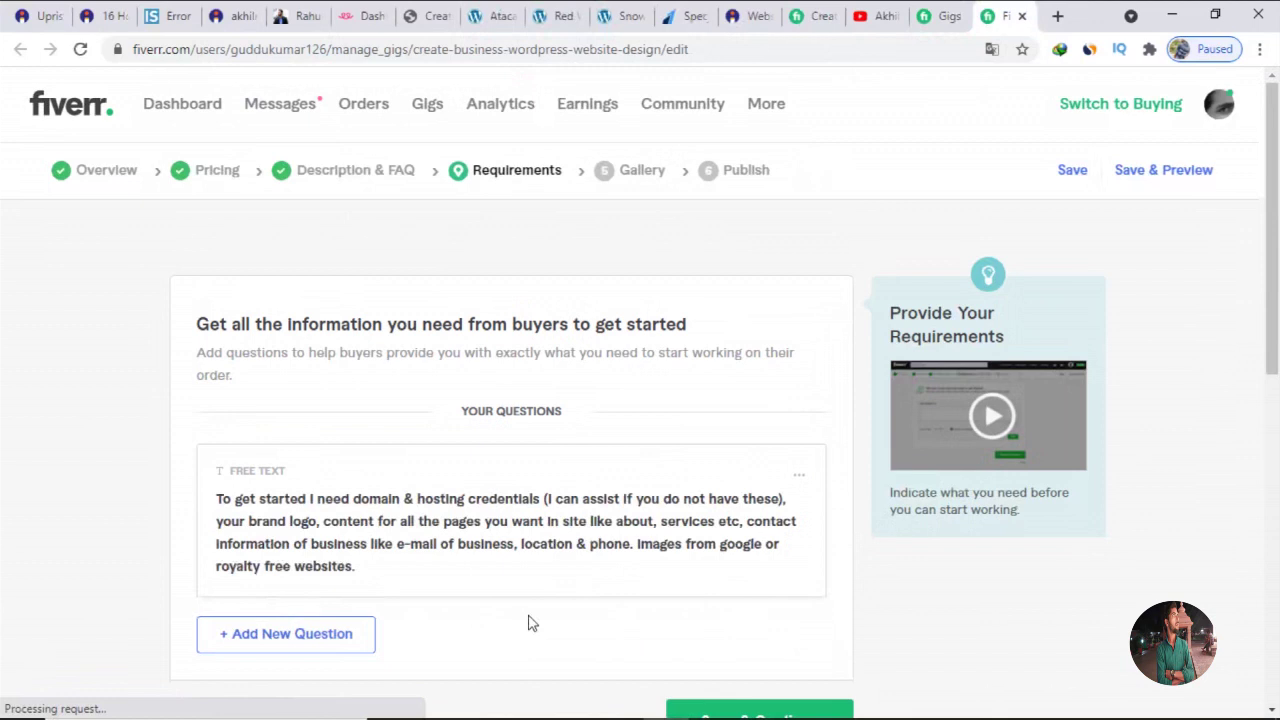
Save the Requirements and Gallery steps to reach Publish.
scroll(531, 623, down, 2)
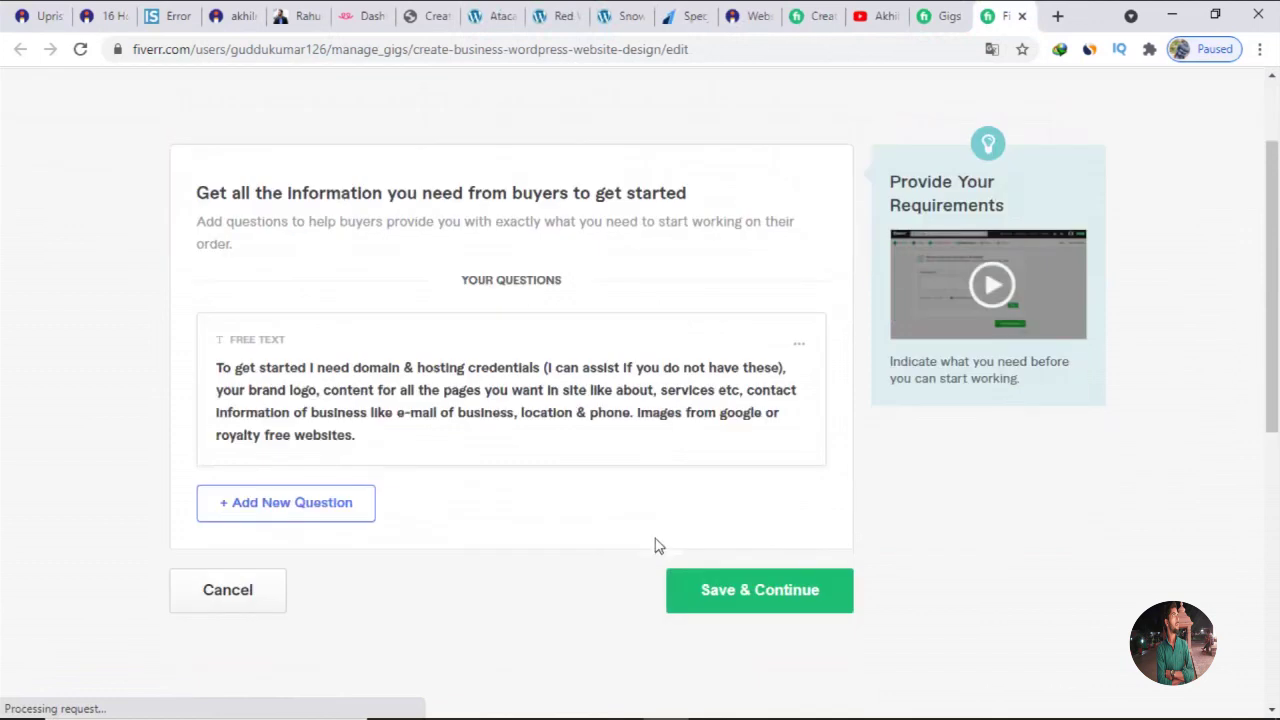
click(735, 592)
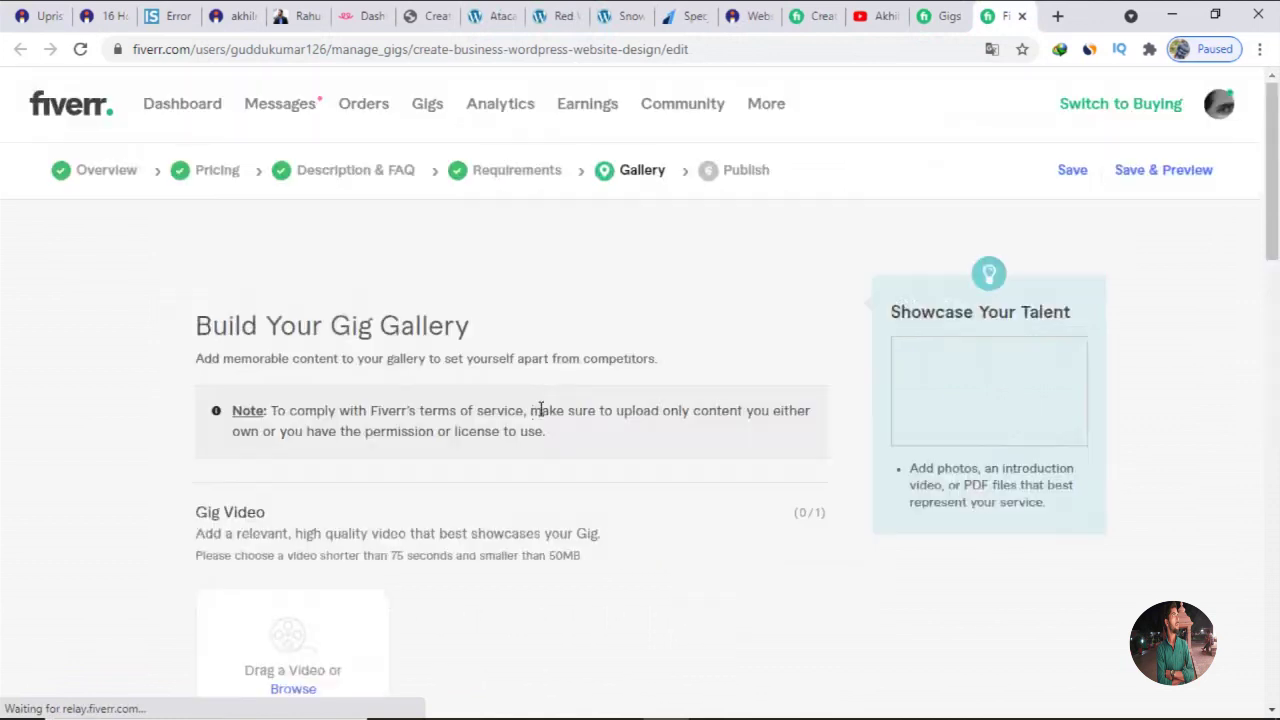
scroll(535, 412, down, 2)
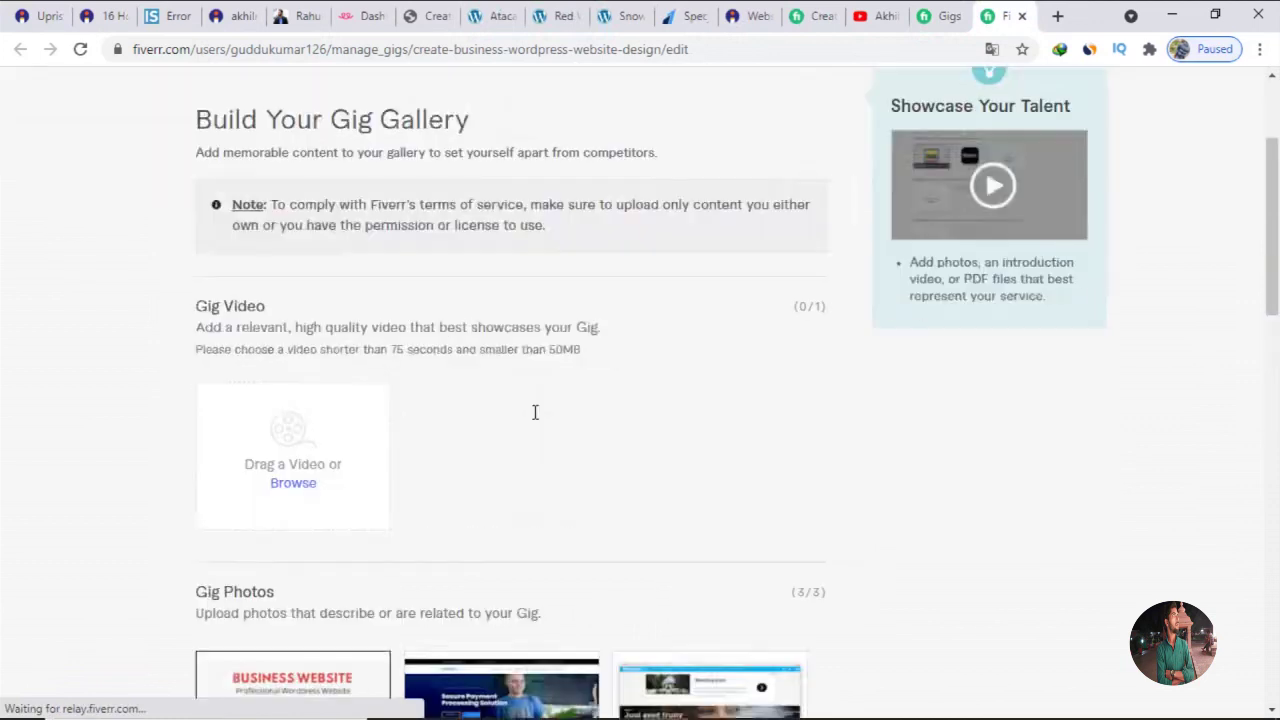
scroll(535, 412, down, 6)
scroll(535, 412, down, 3)
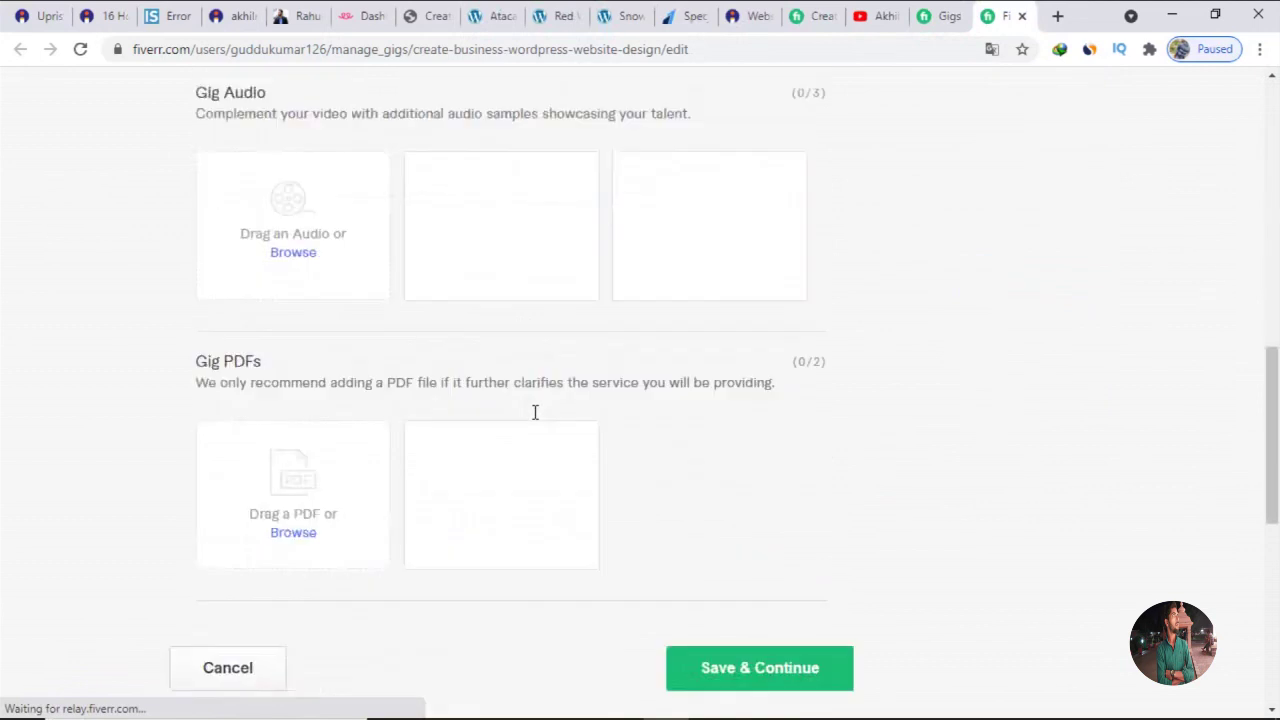
click(695, 513)
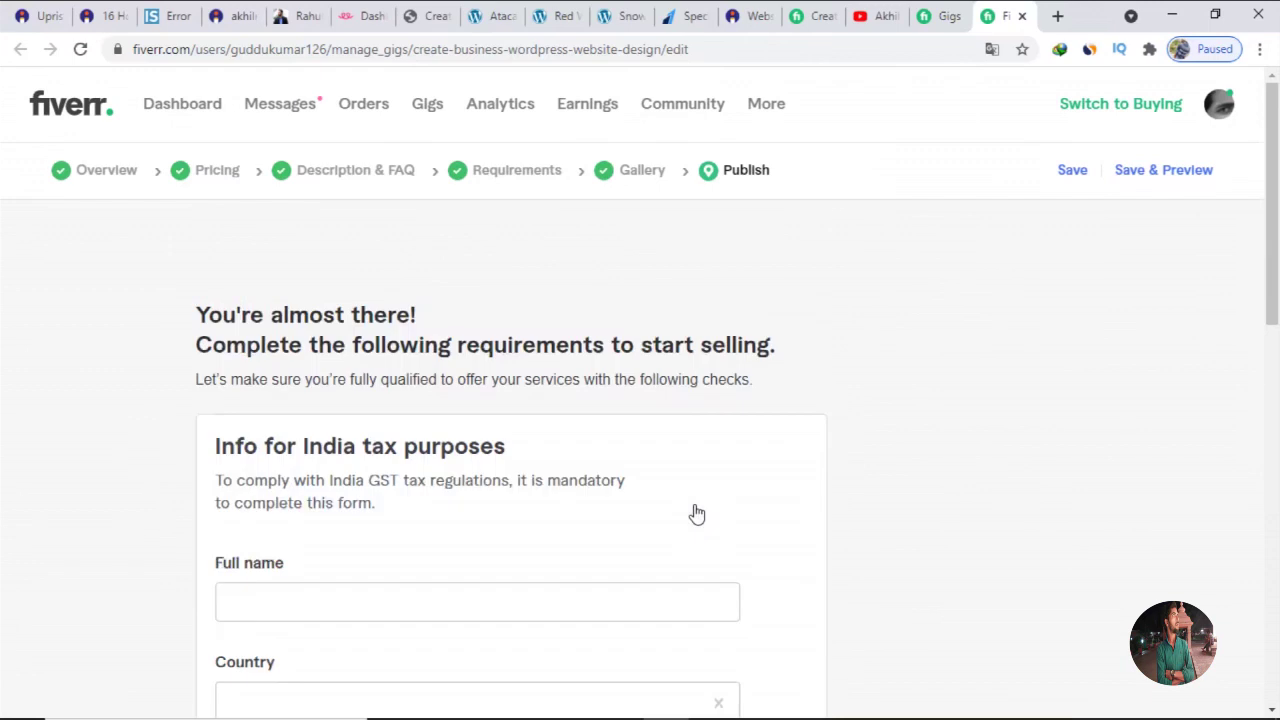
scroll(691, 514, down, 1)
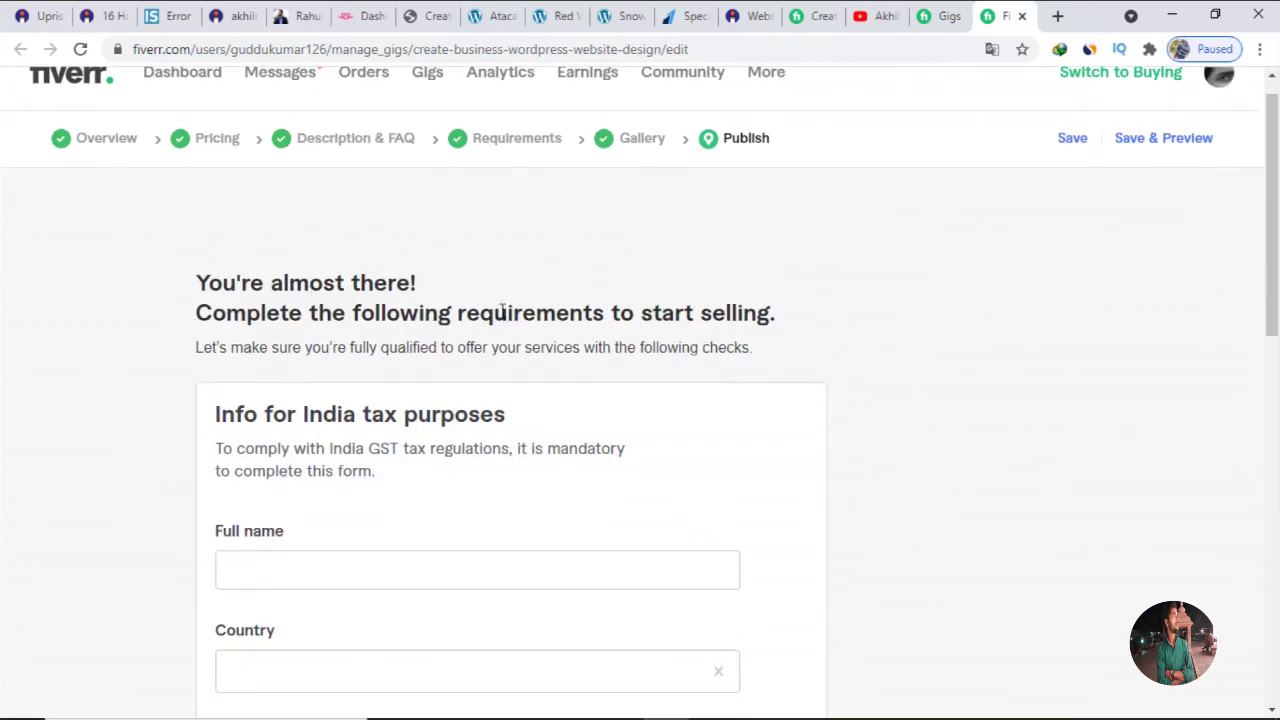
drag(612, 314, 767, 310)
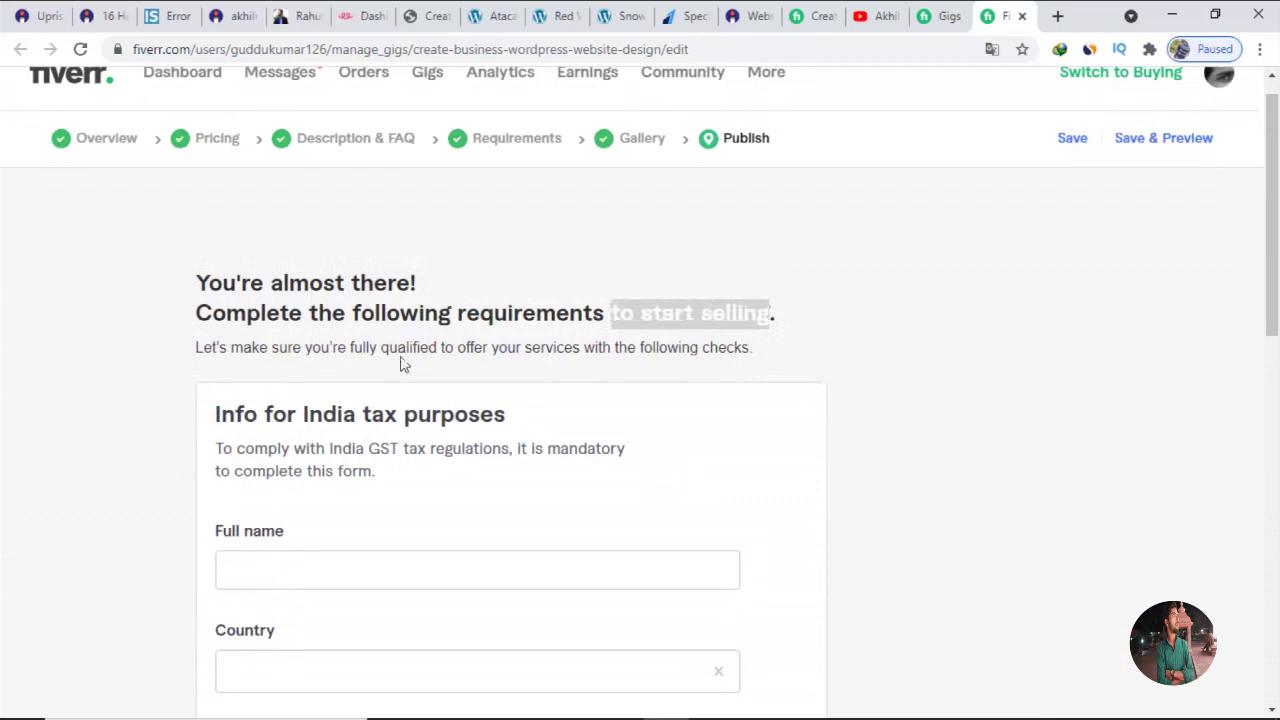
drag(220, 414, 439, 421)
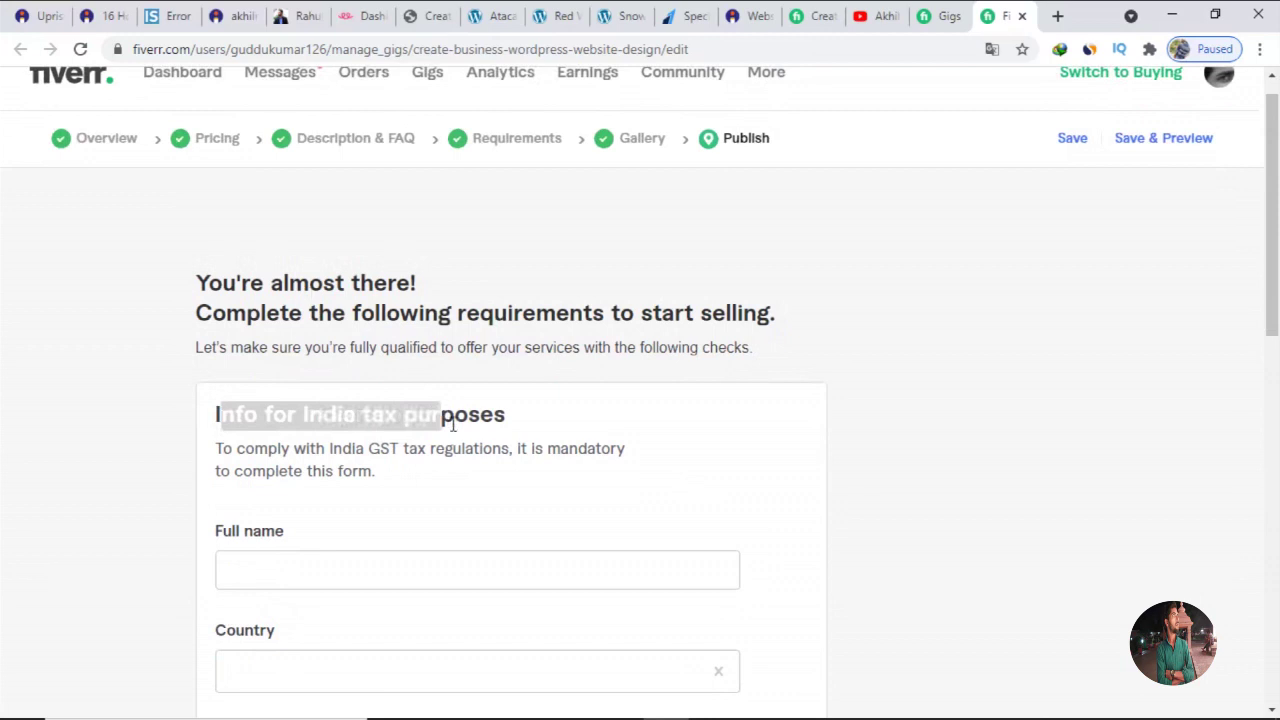
click(524, 441)
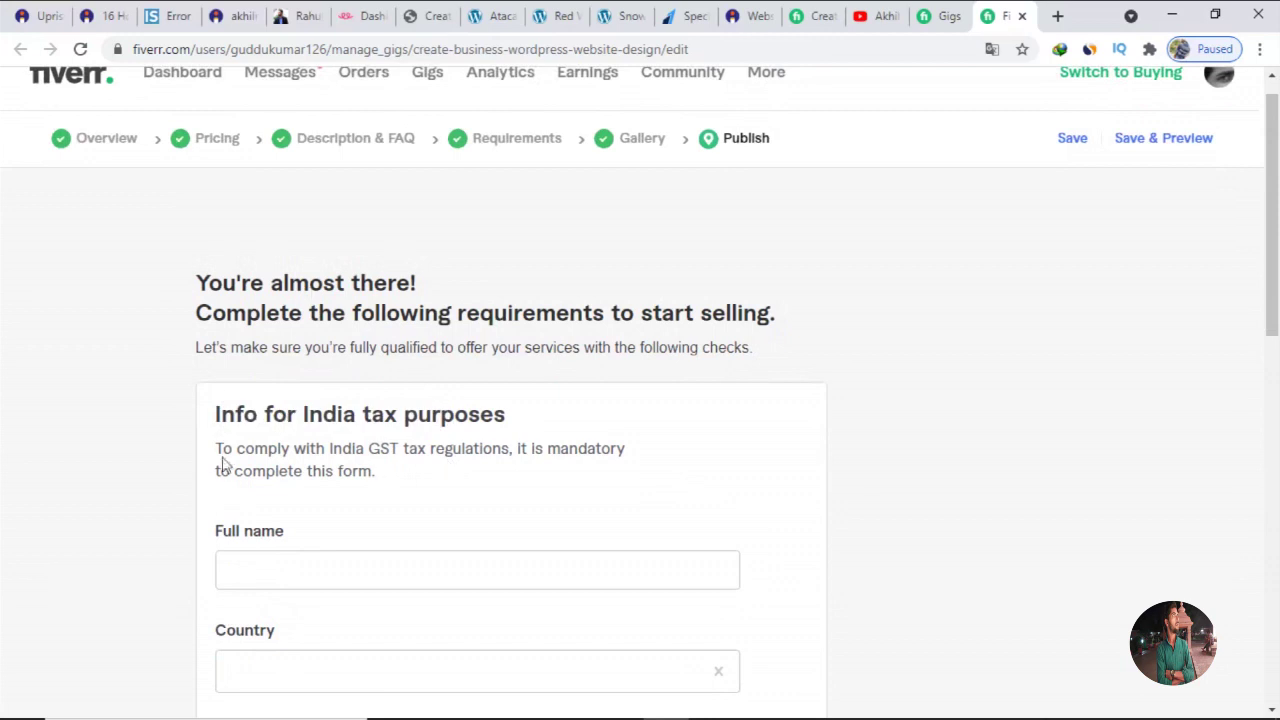
scroll(378, 476, down, 1)
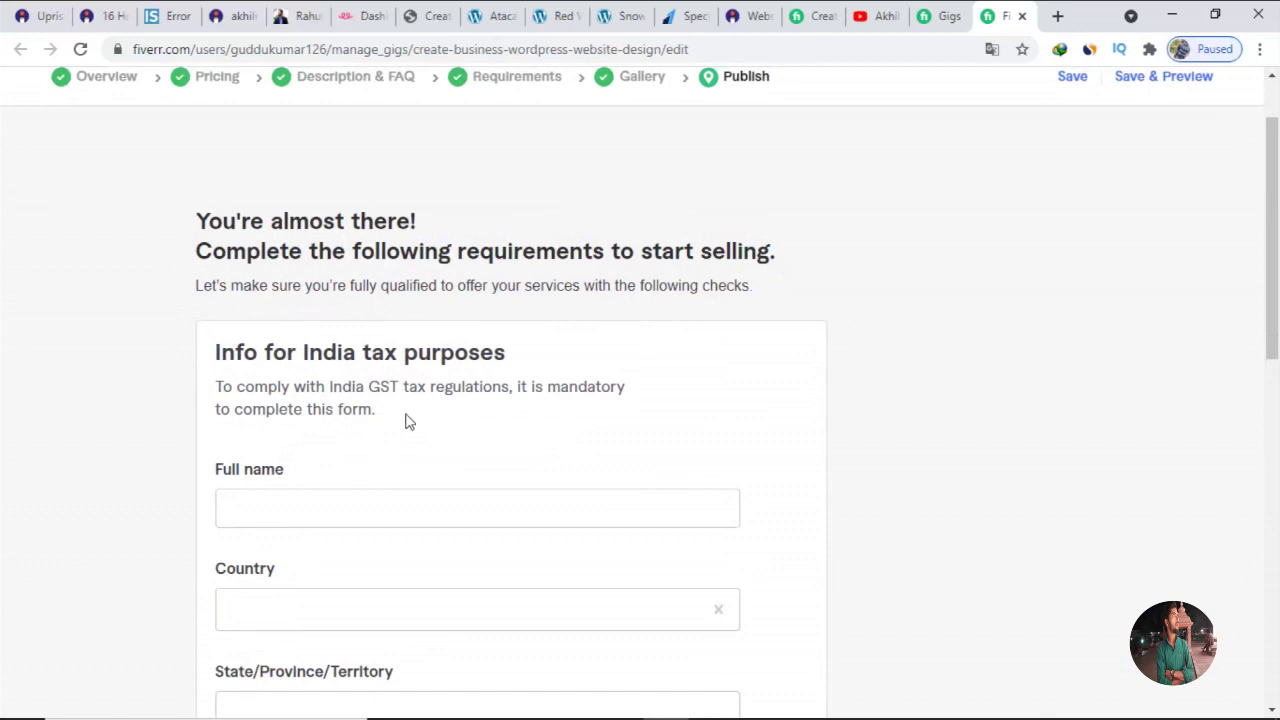
drag(406, 421, 379, 400)
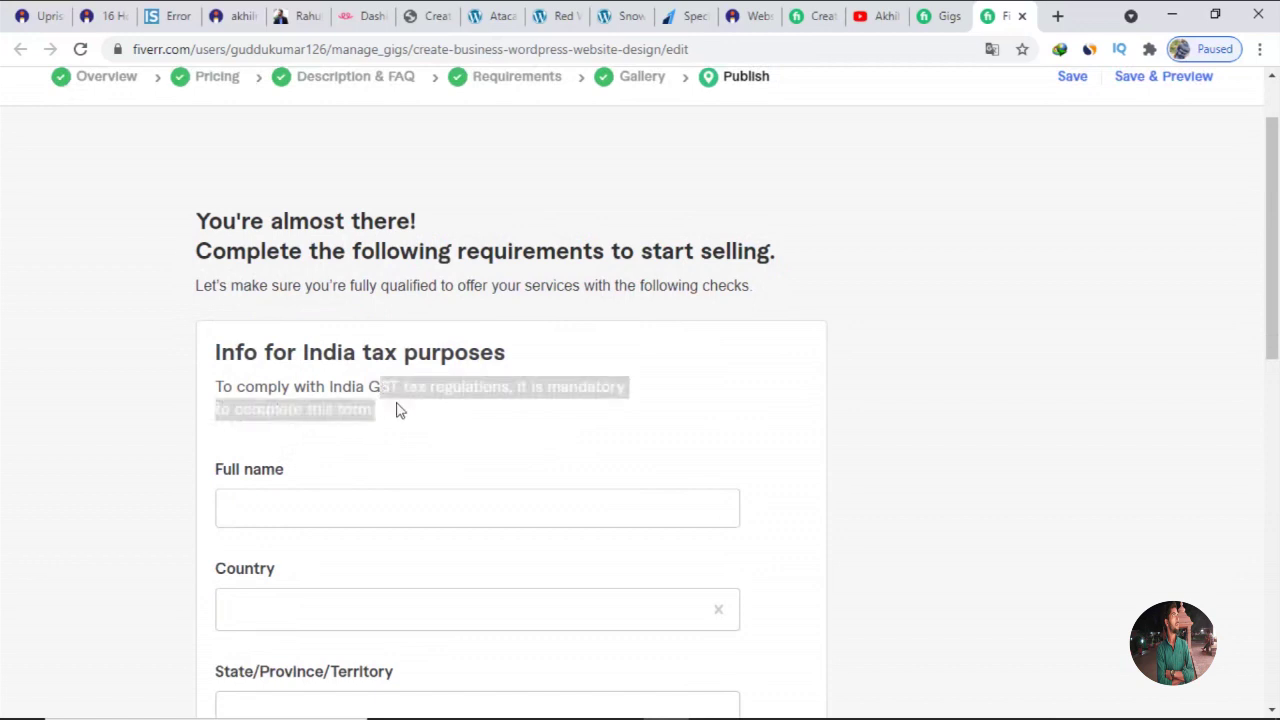
click(397, 410)
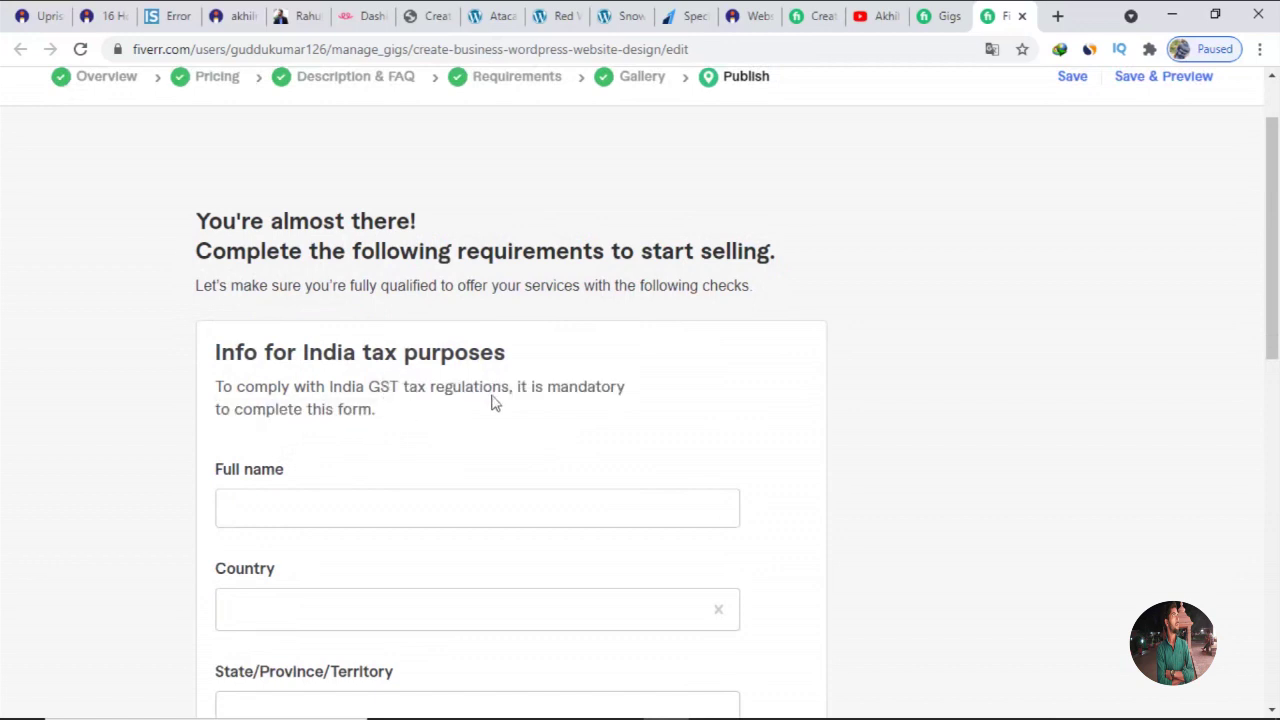
drag(520, 386, 532, 426)
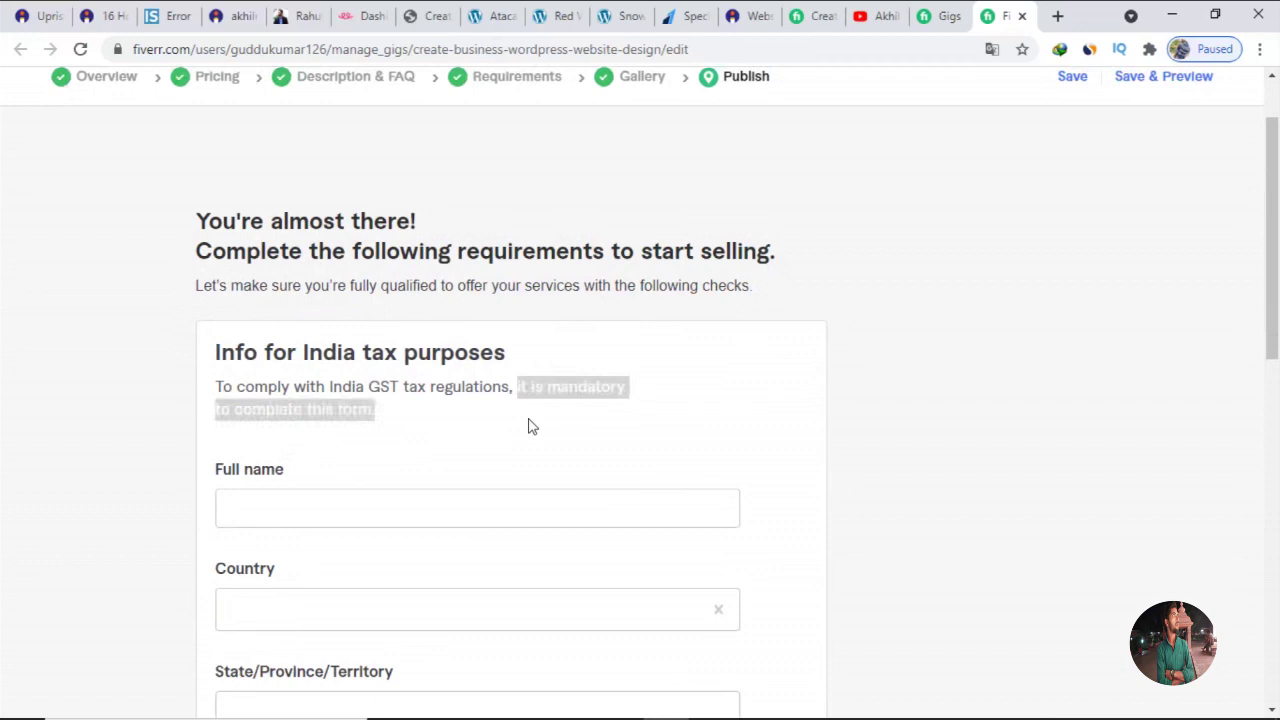
click(532, 426)
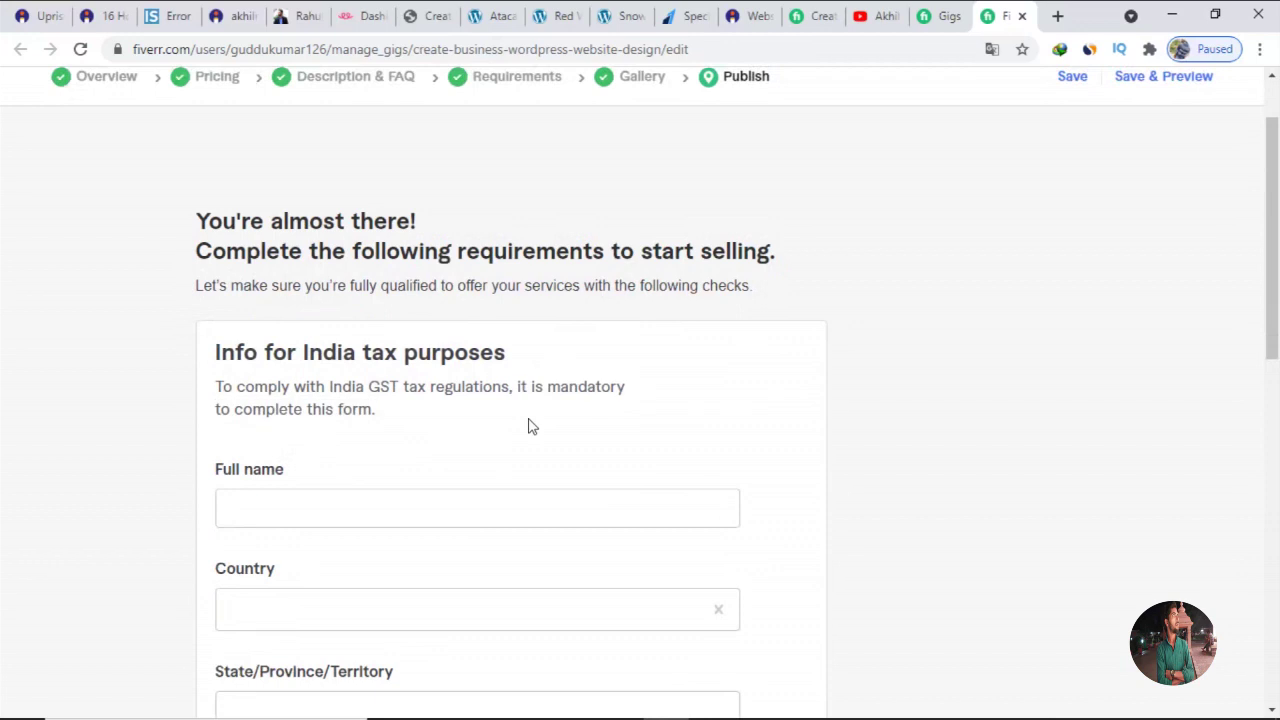
scroll(532, 426, down, 2)
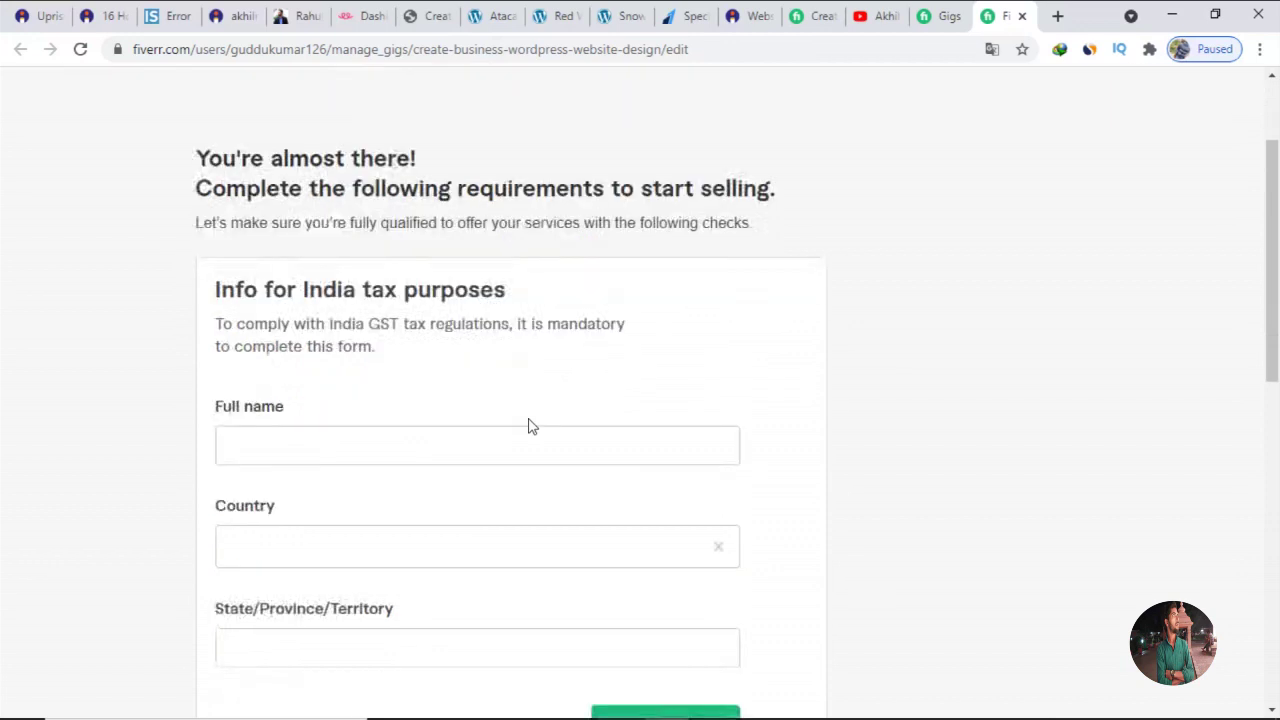
click(471, 350)
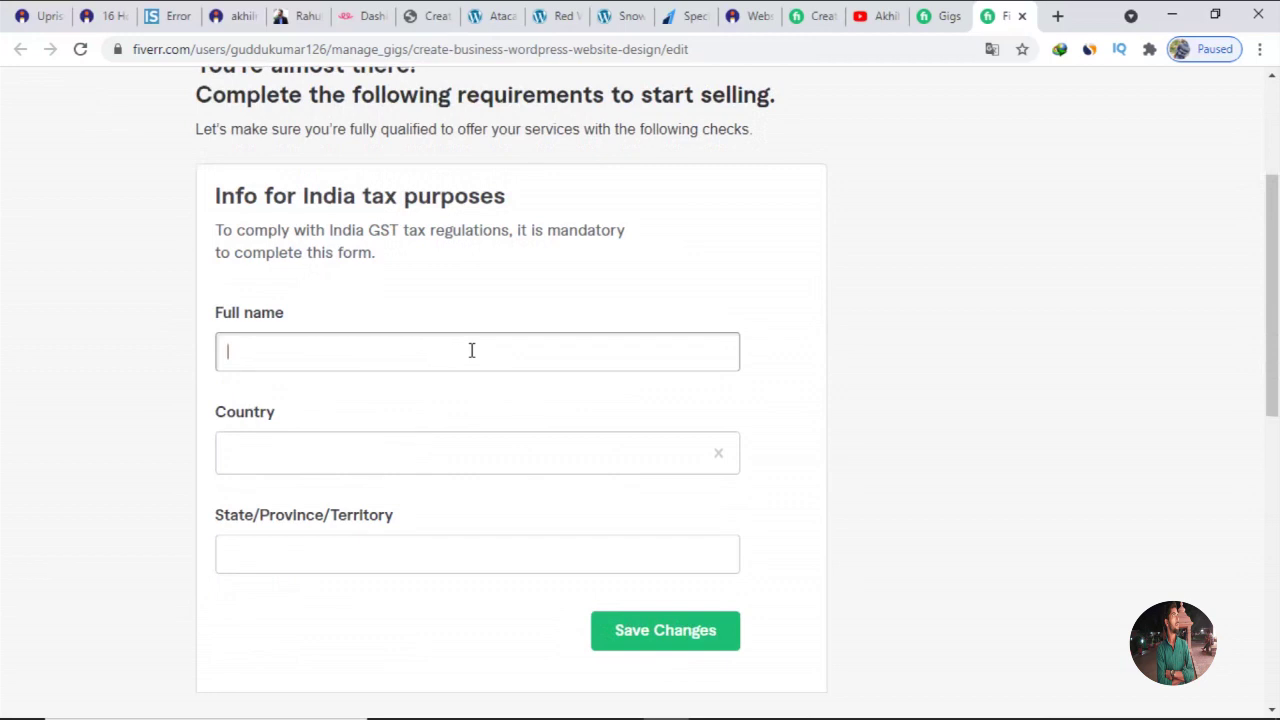
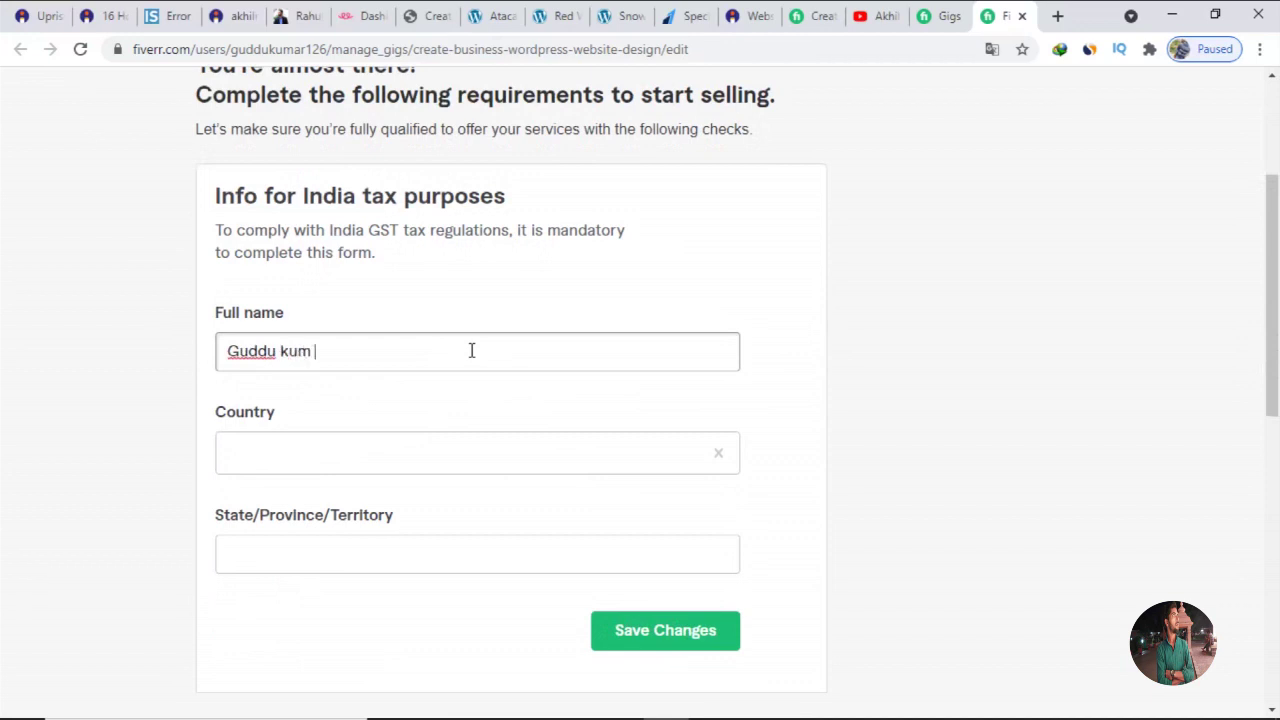
Enter the seller's full name in the tax form, replacing the first attempt.
key(ctrl+a)
key(BackSpace)
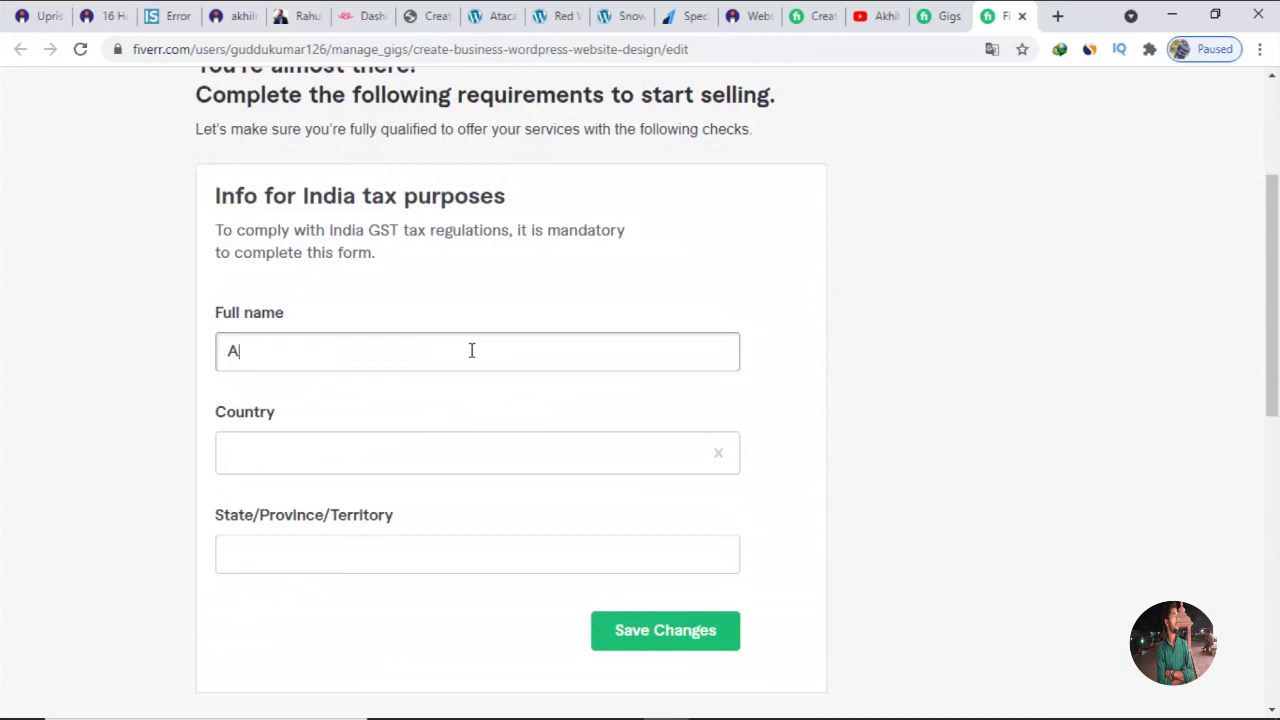
Set country to India, state to Bihar, and answer Yes to Indian citizen/resident.
click(414, 466)
text(ind)
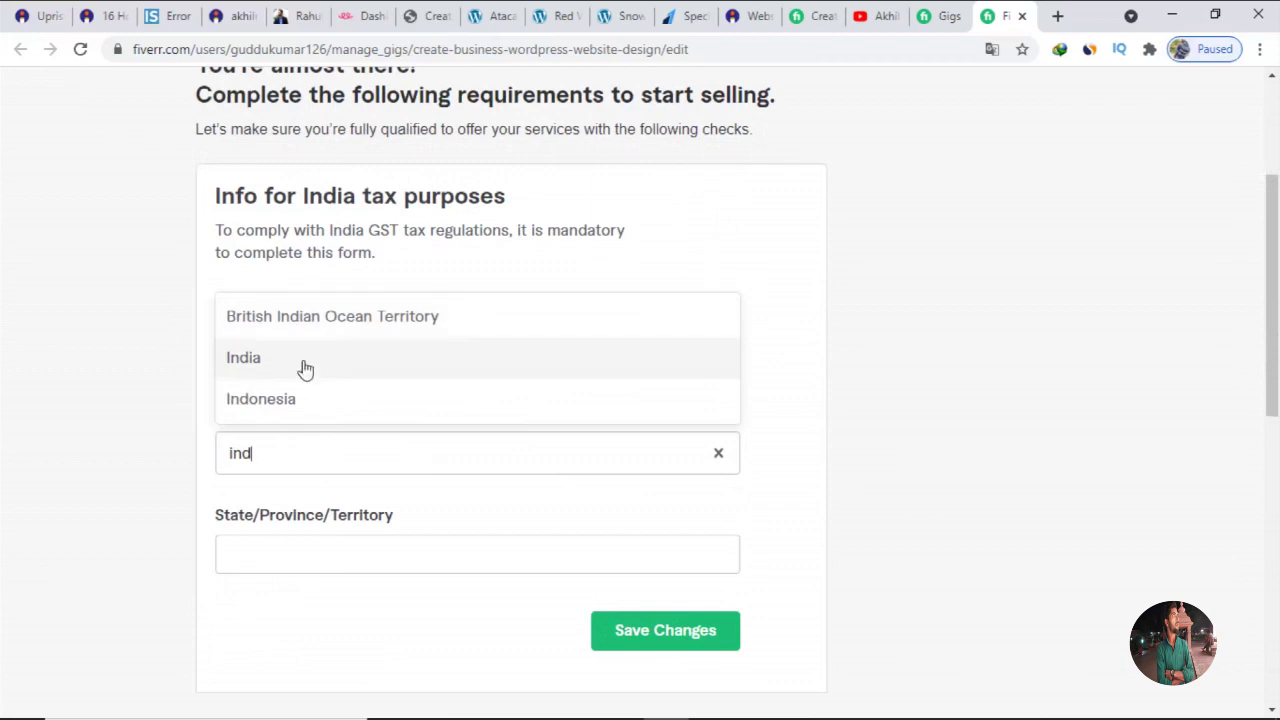
click(305, 369)
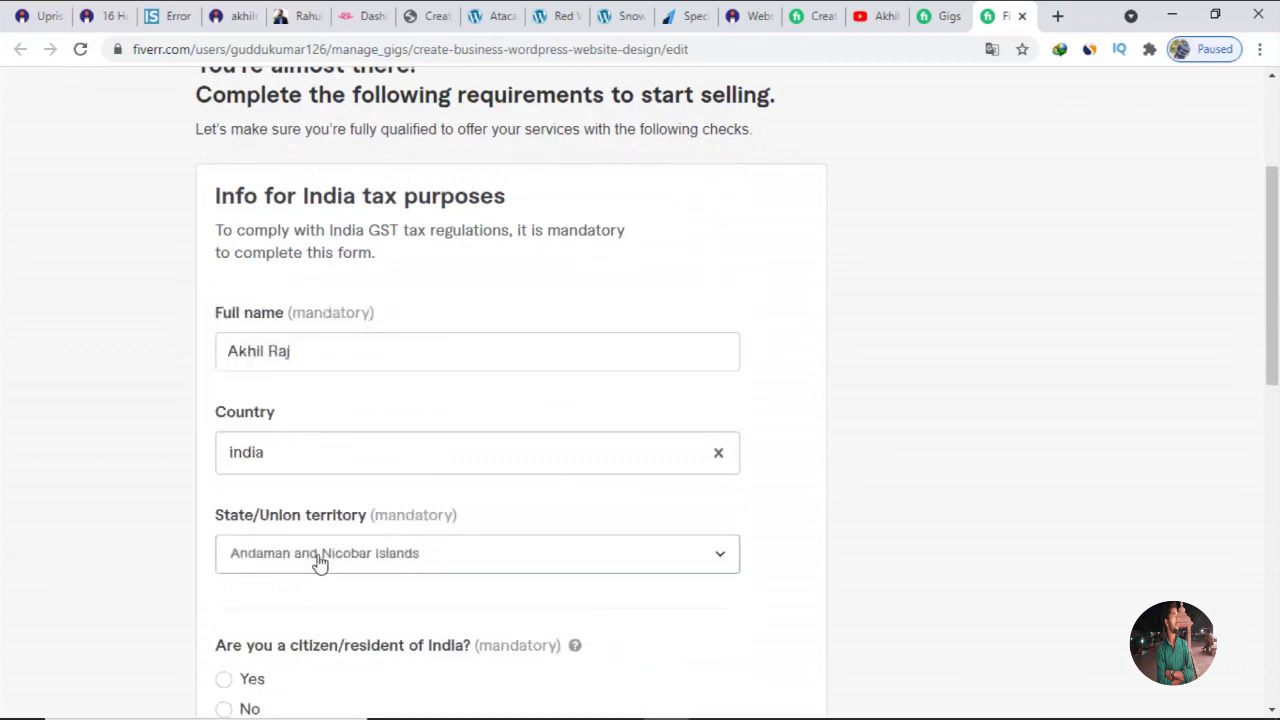
scroll(319, 563, down, 3)
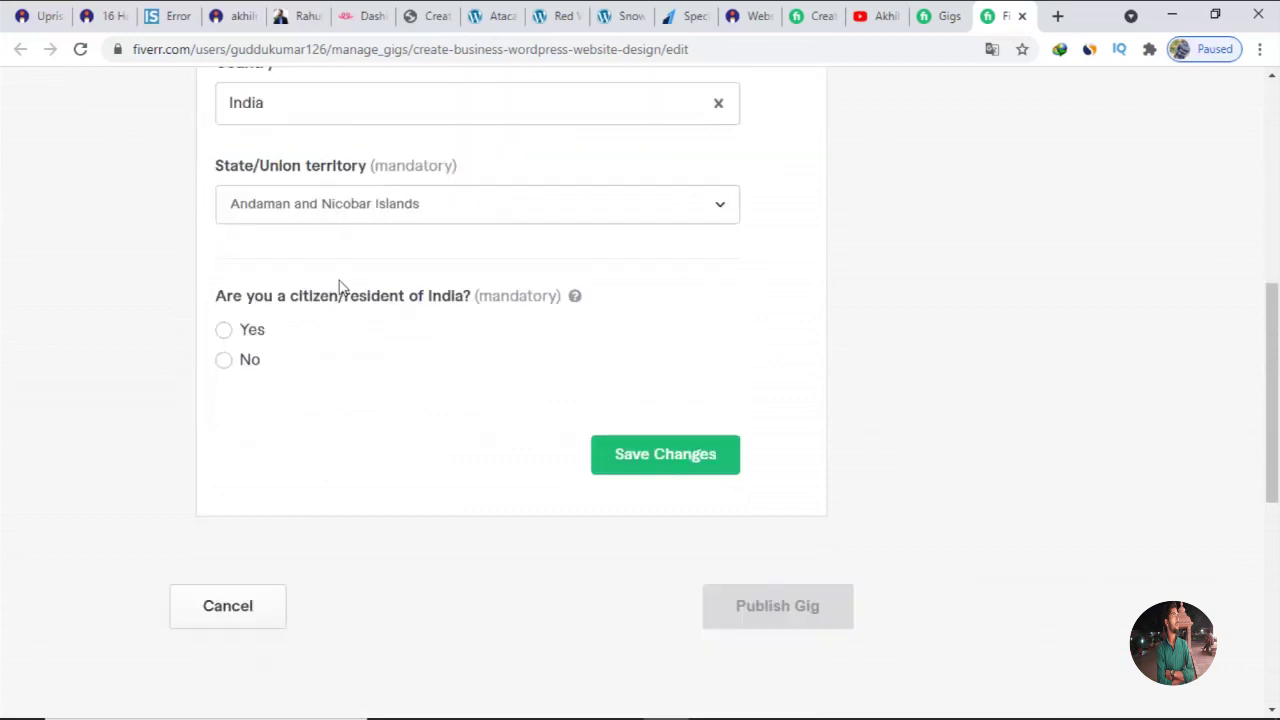
click(368, 210)
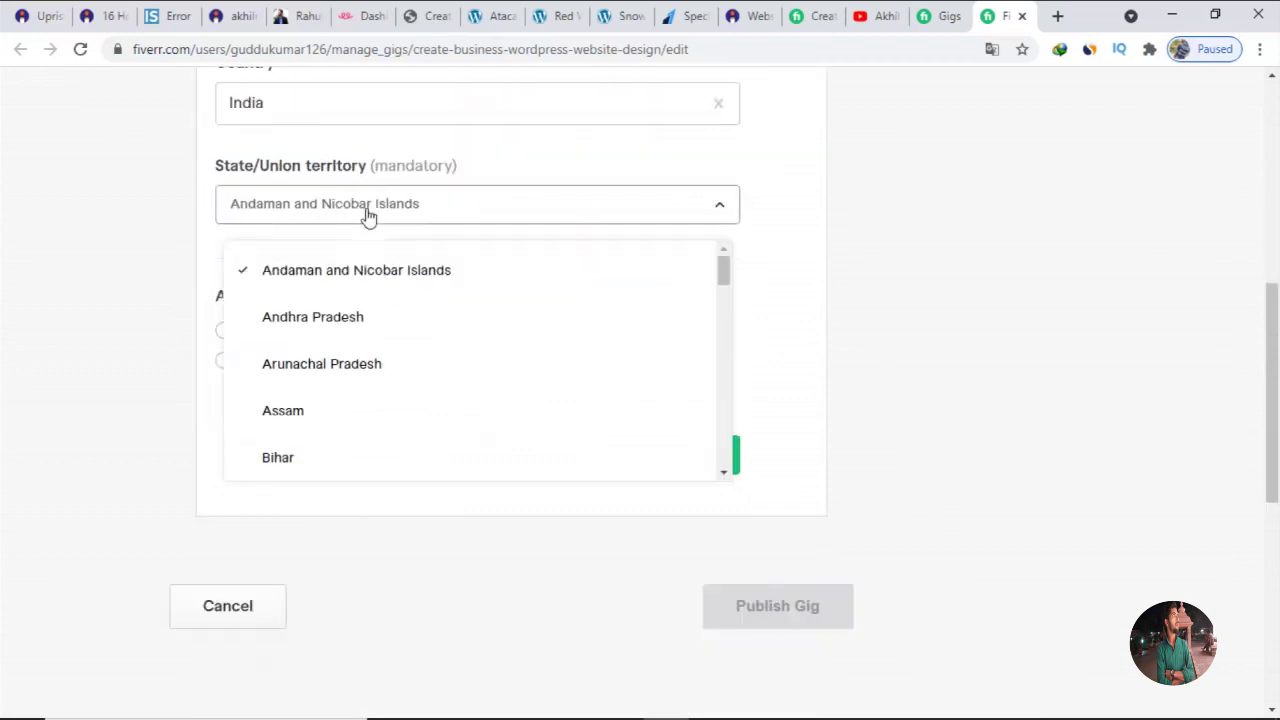
click(276, 462)
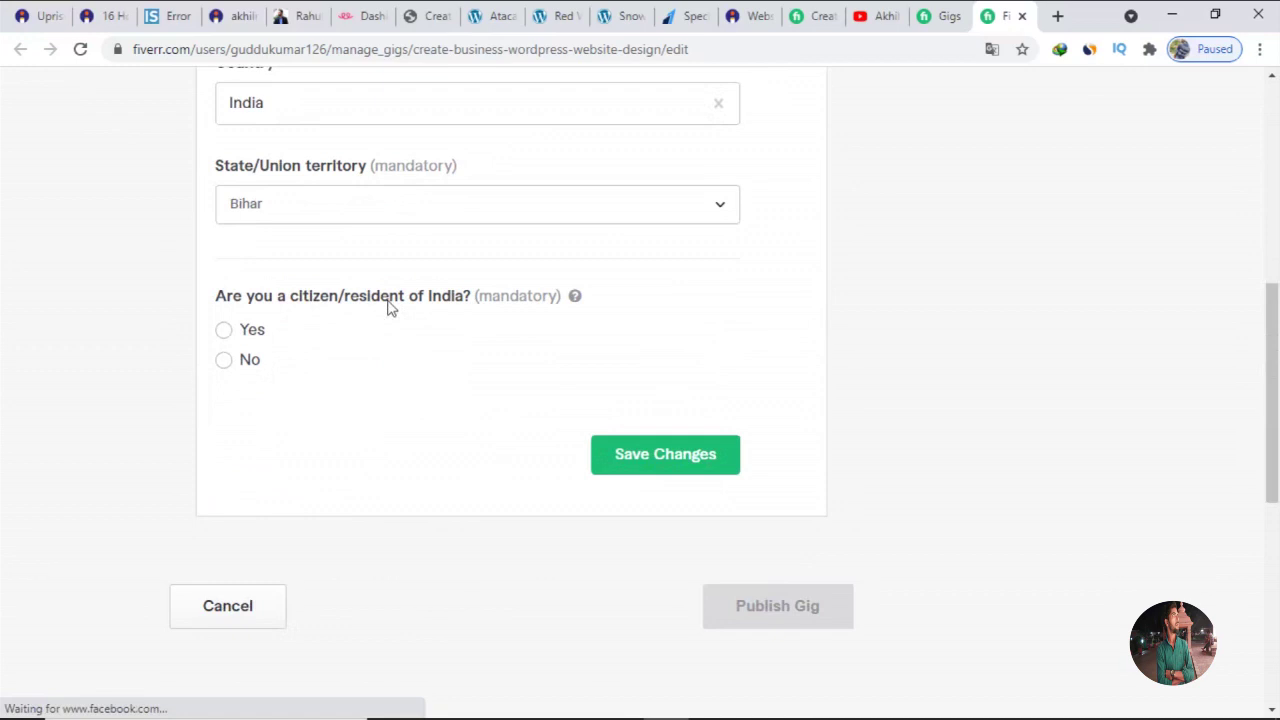
click(223, 331)
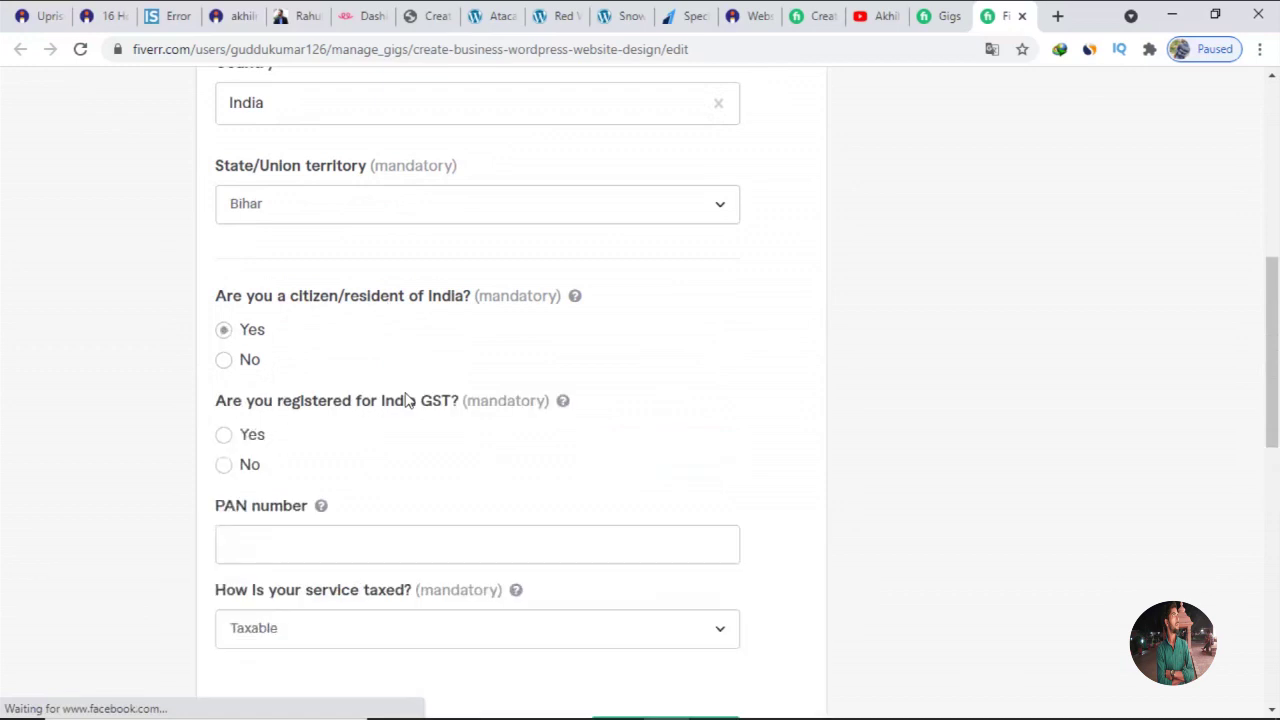
Answer No to India GST registration and keep the service taxed as Taxable.
scroll(408, 401, down, 2)
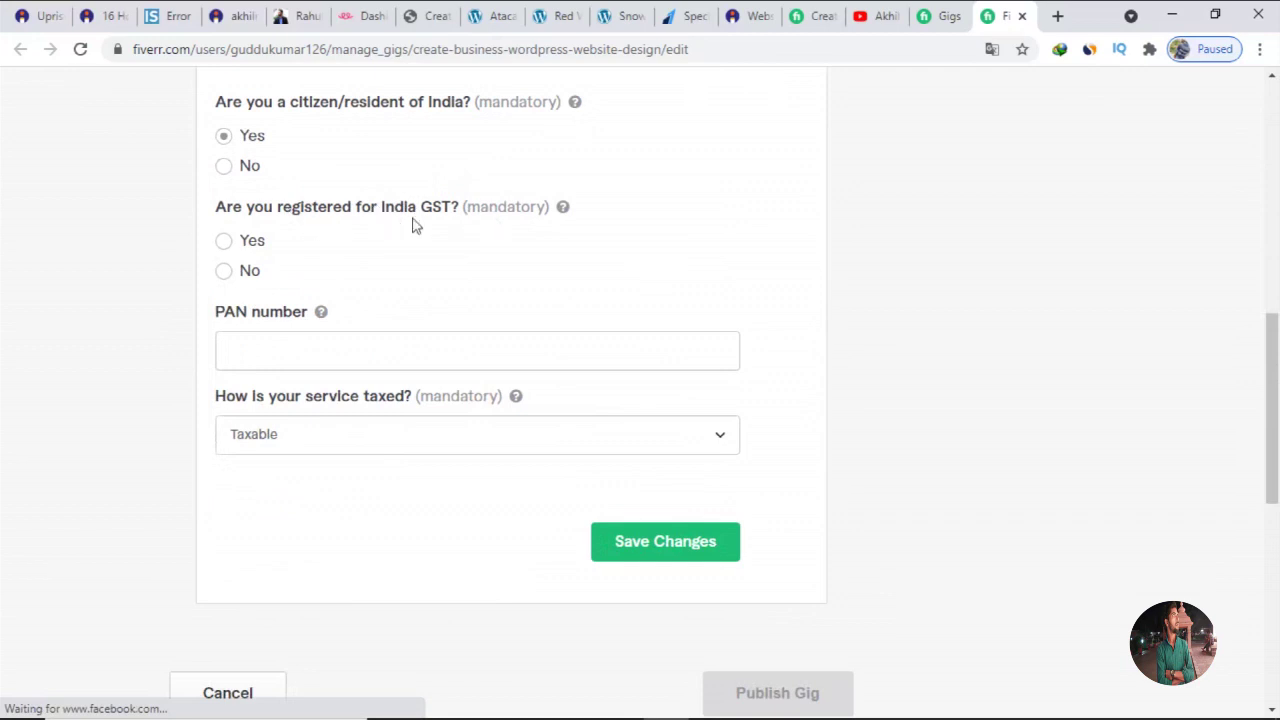
click(224, 273)
click(358, 349)
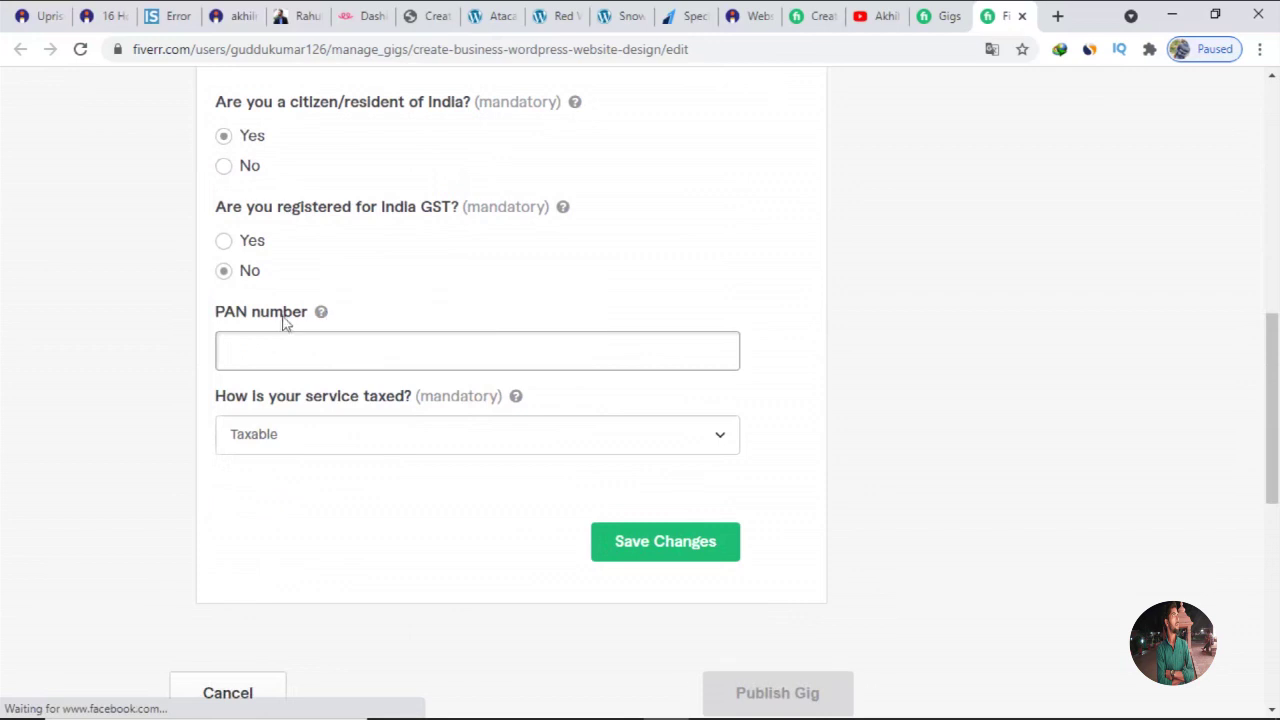
click(223, 241)
click(231, 347)
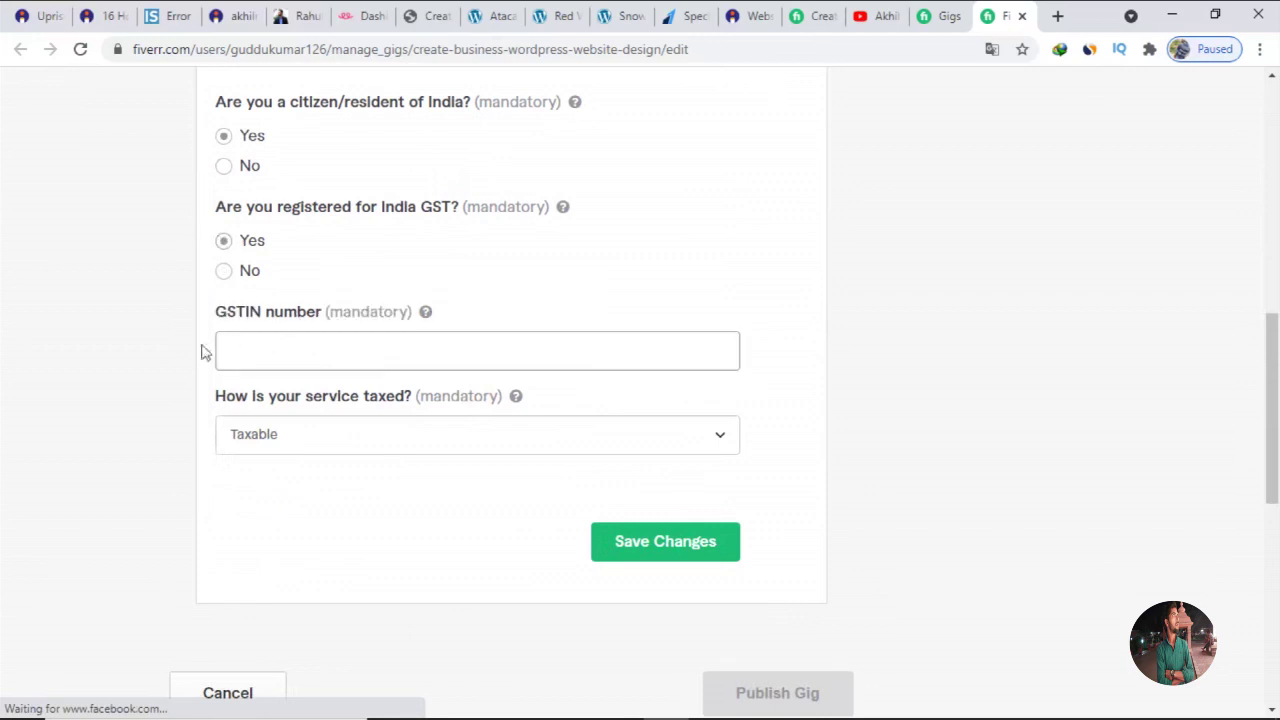
click(225, 273)
click(295, 356)
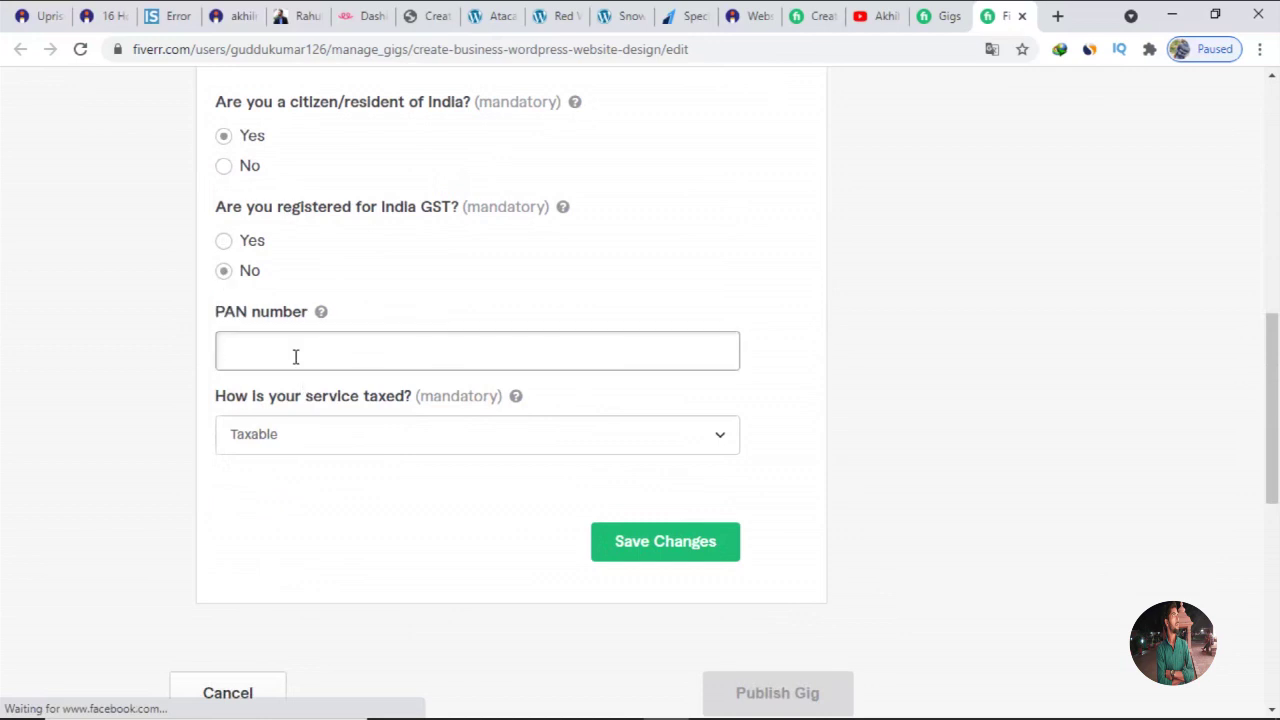
click(317, 451)
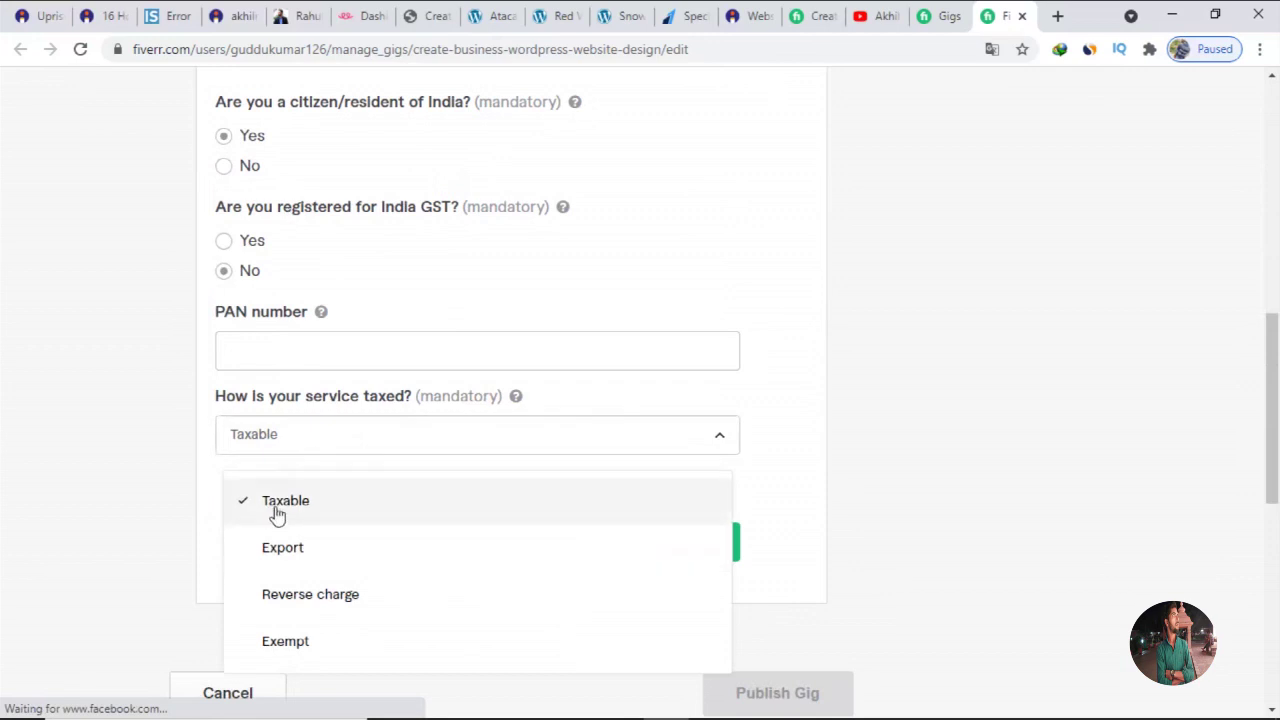
click(310, 445)
click(305, 349)
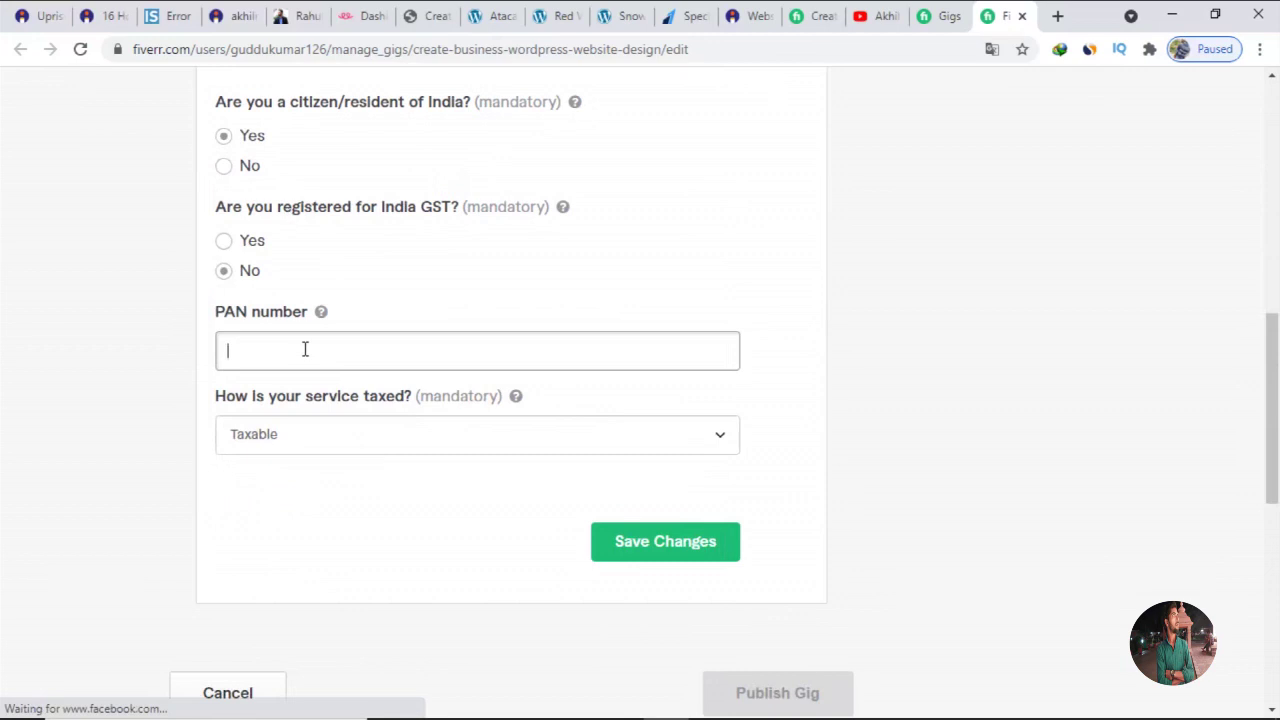
Enter a 15-digit PAN number, keep Taxable, and save, triggering the 10-digit PAN error.
text(765645365786745)
click(633, 545)
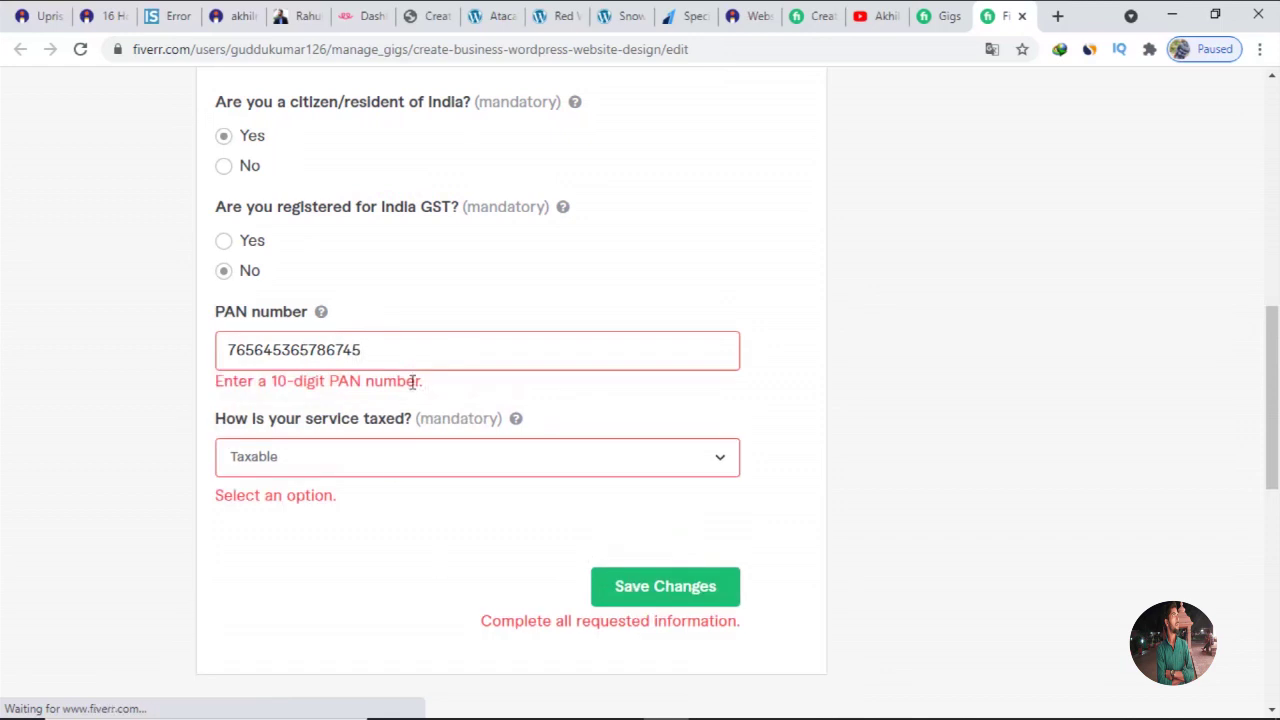
click(397, 465)
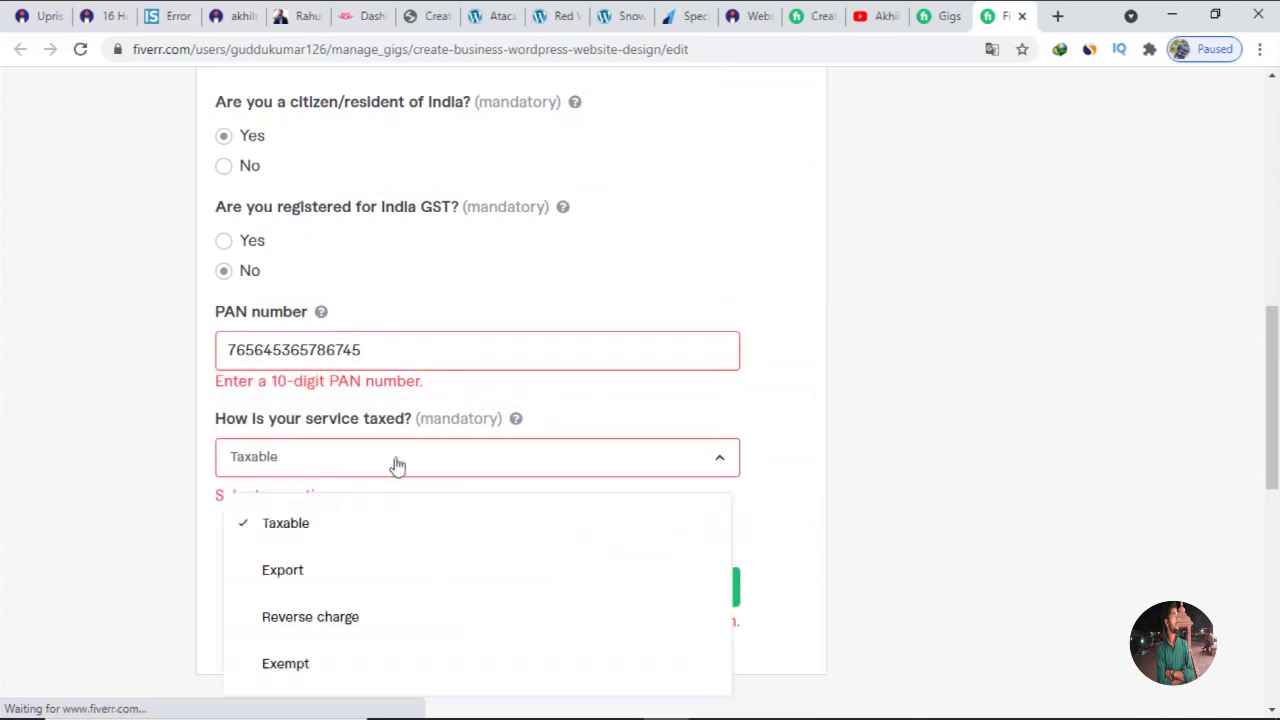
click(335, 540)
scroll(622, 505, down, 1)
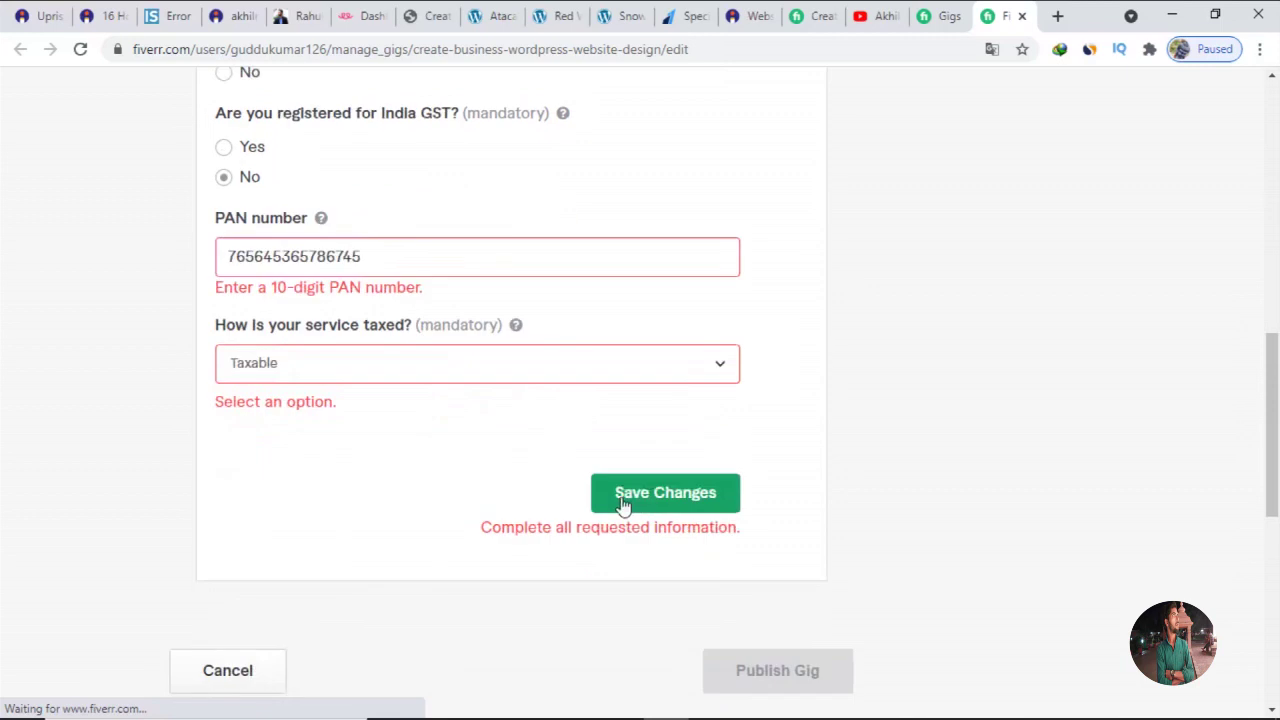
click(622, 505)
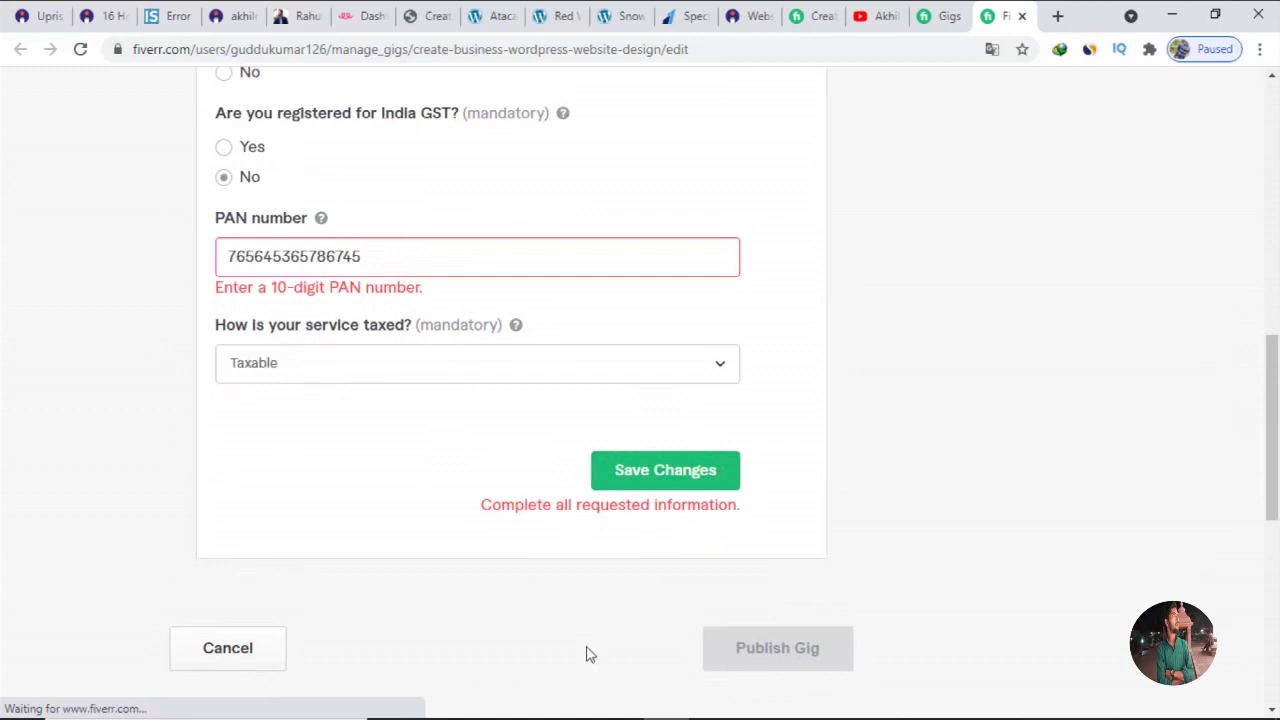
scroll(588, 652, down, 1)
scroll(588, 652, down, 1)
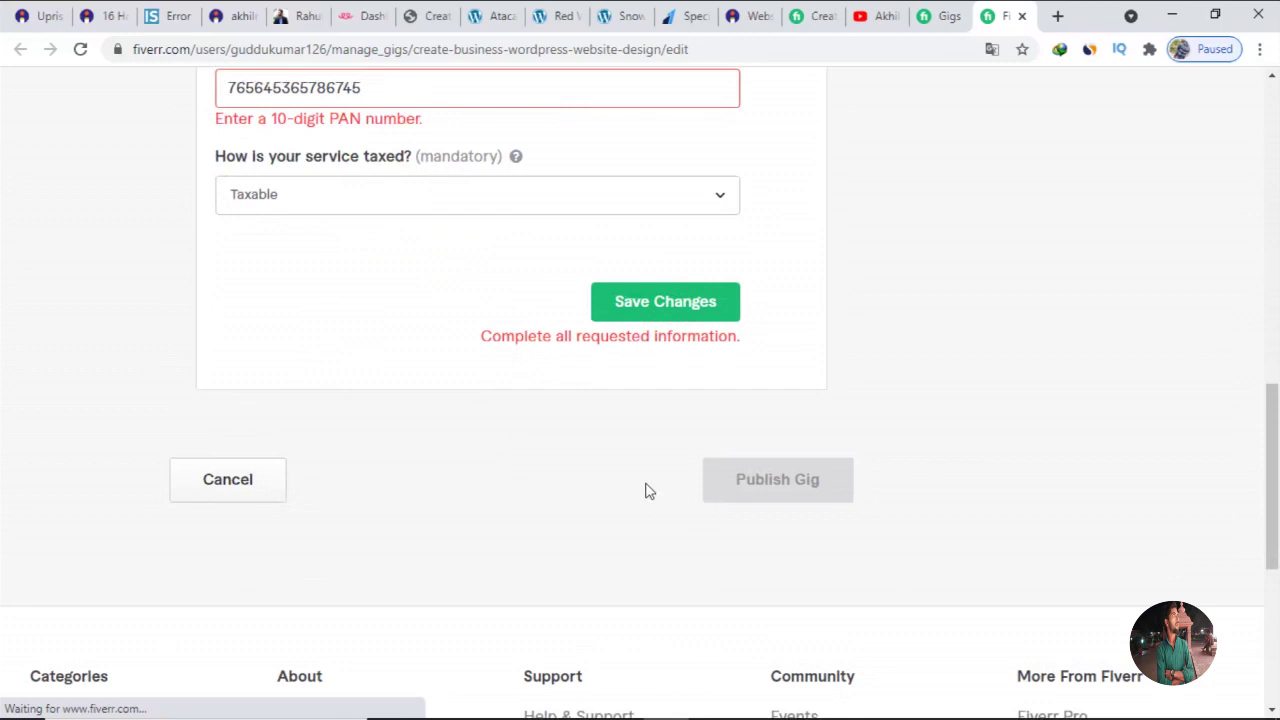
scroll(470, 330, up, 5)
scroll(491, 369, up, 3)
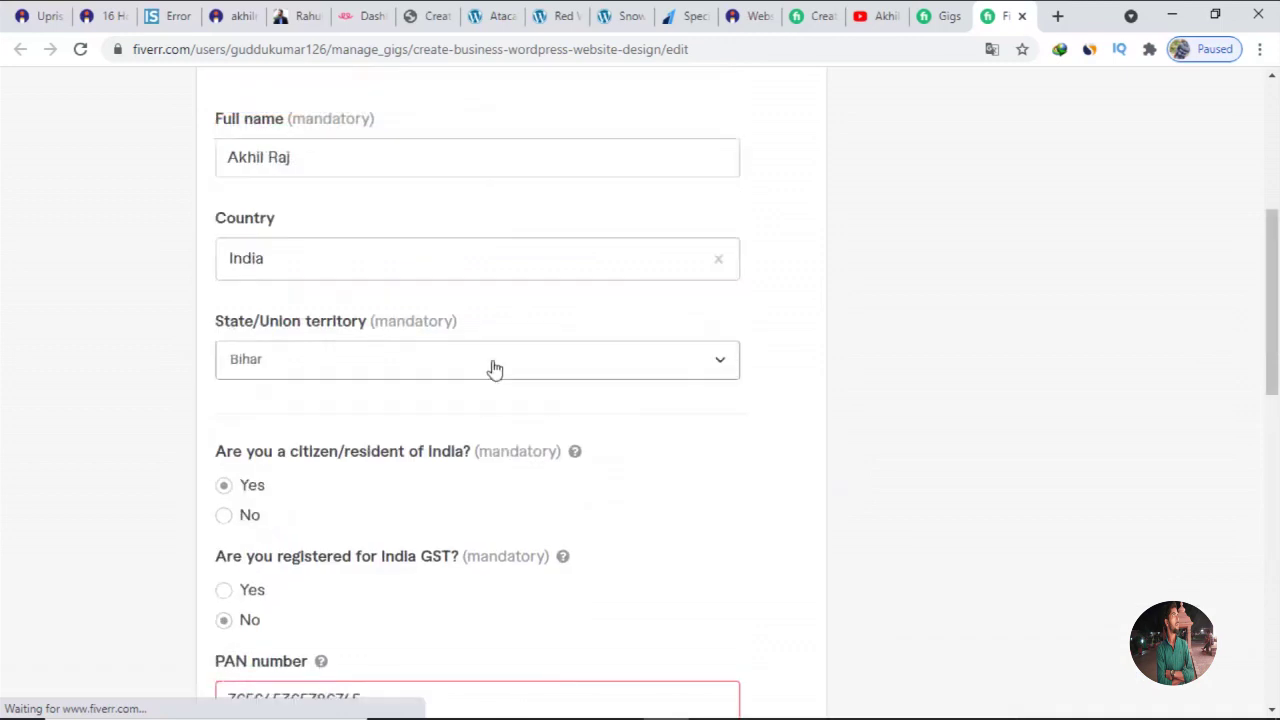
scroll(493, 371, down, 2)
scroll(494, 371, down, 10)
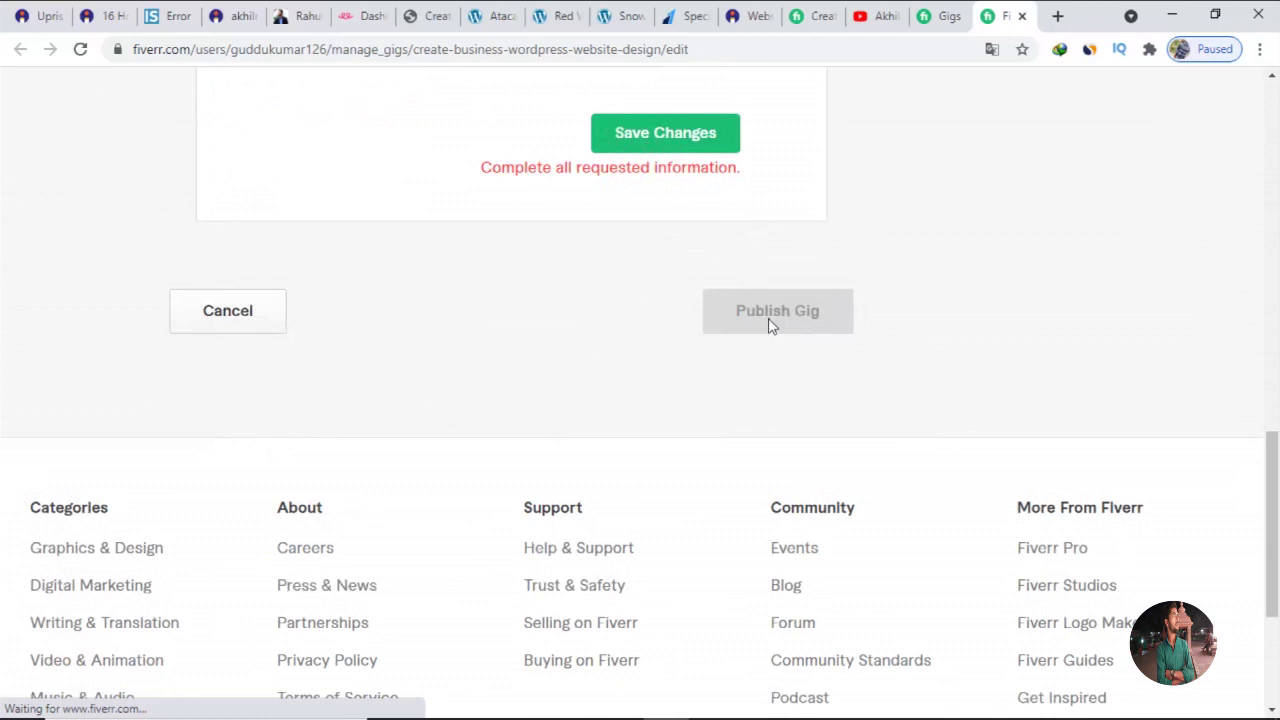
scroll(661, 382, up, 5)
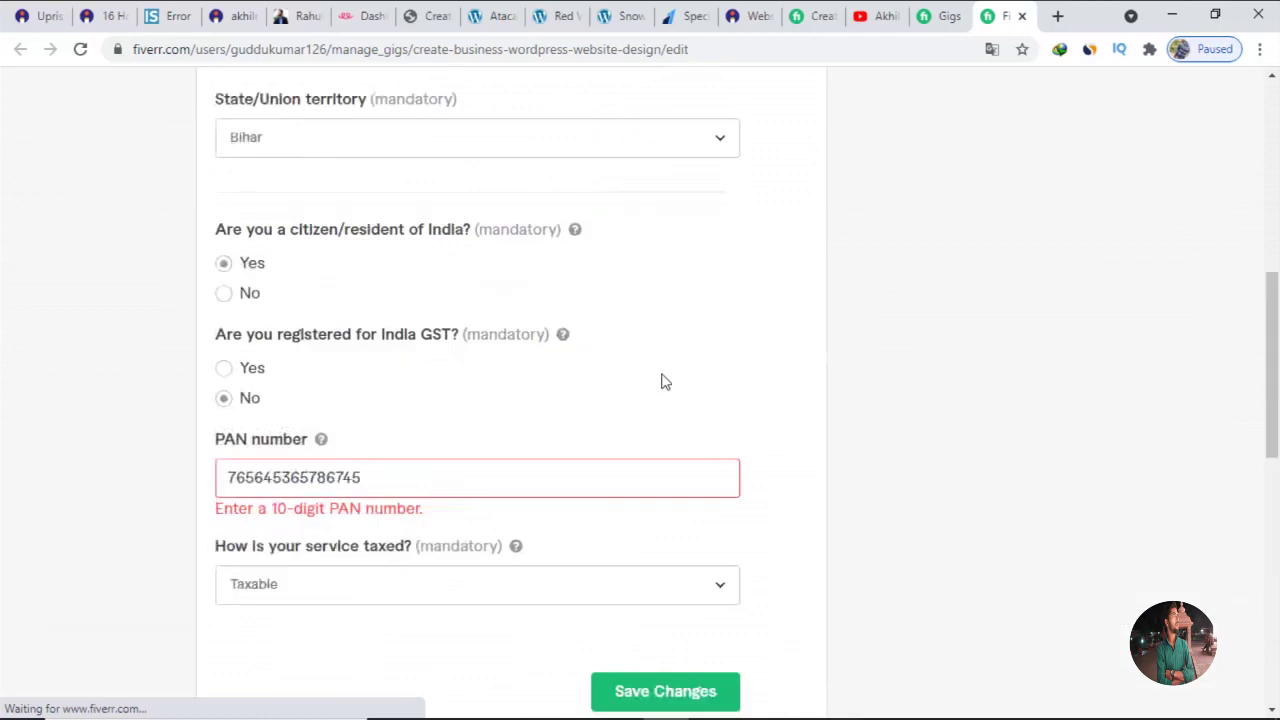
scroll(661, 382, up, 5)
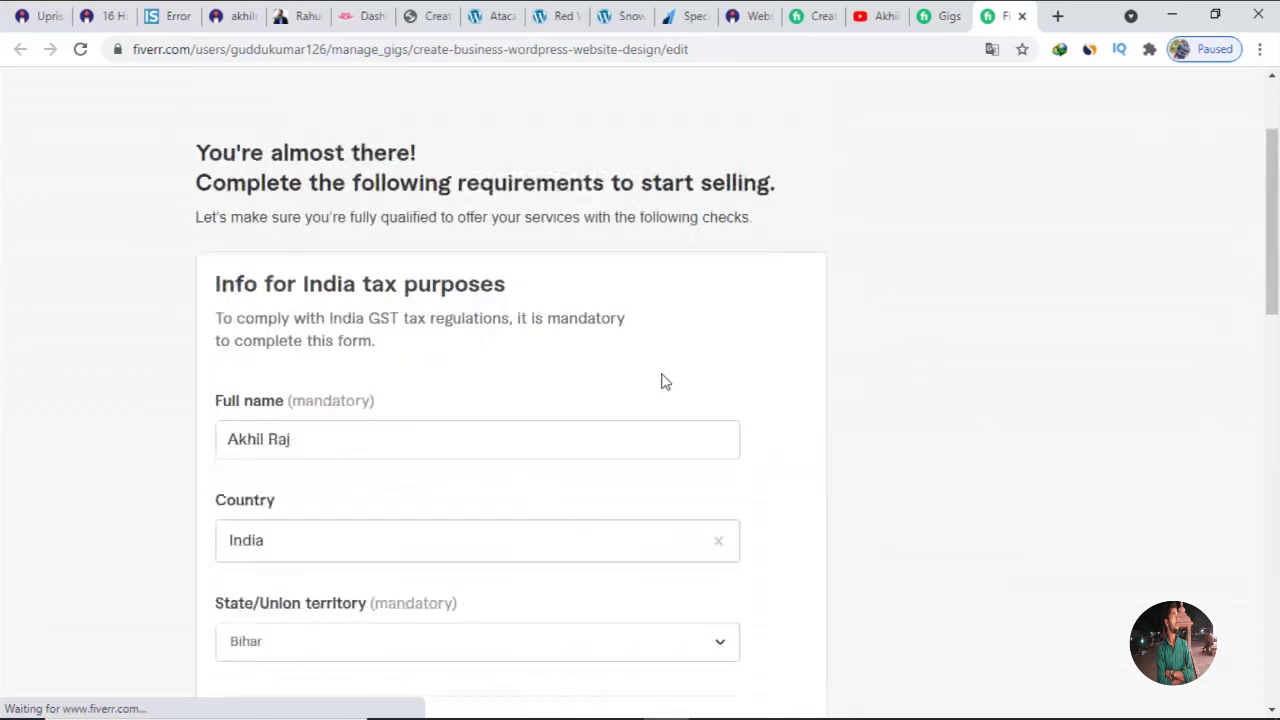
scroll(661, 382, down, 3)
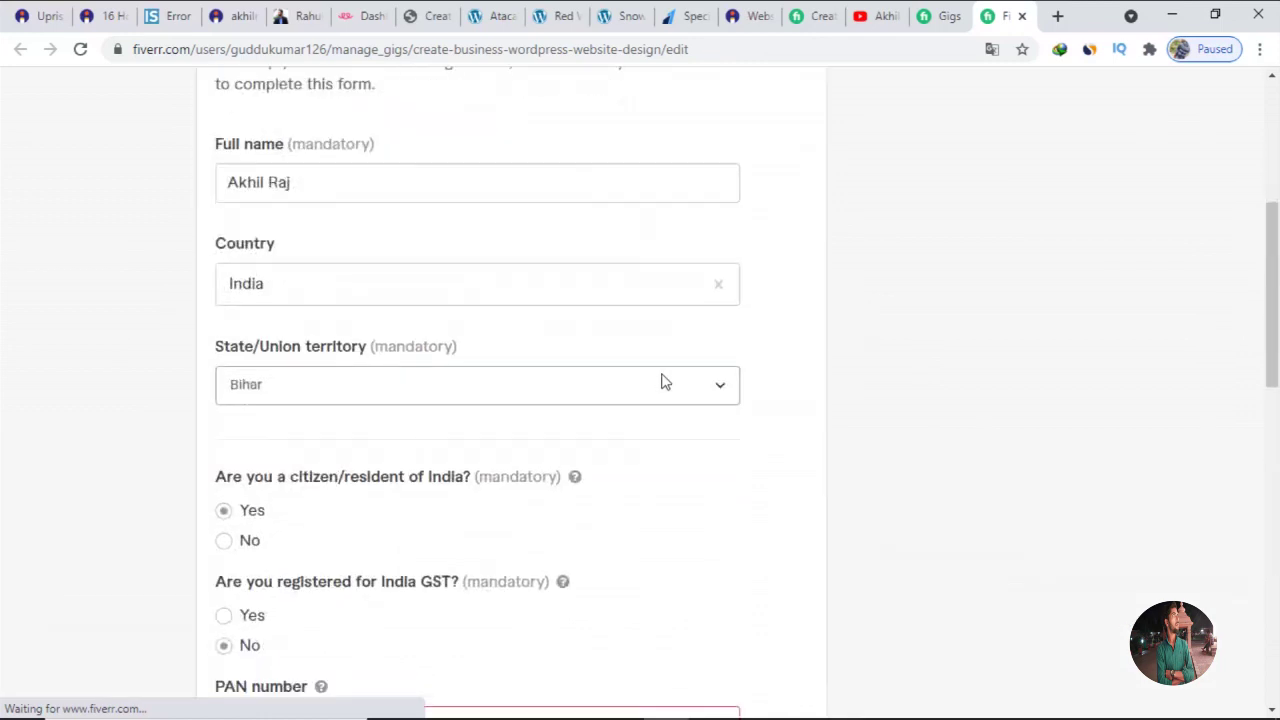
scroll(661, 382, down, 6)
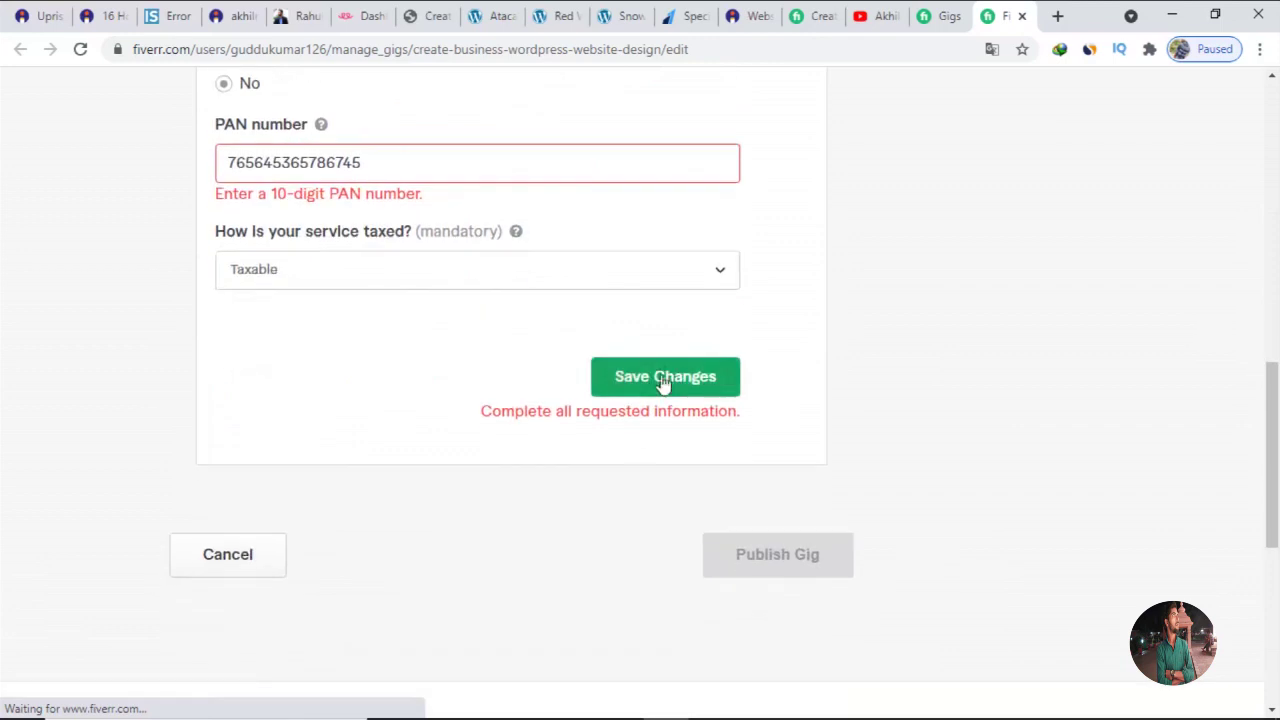
scroll(638, 454, down, 1)
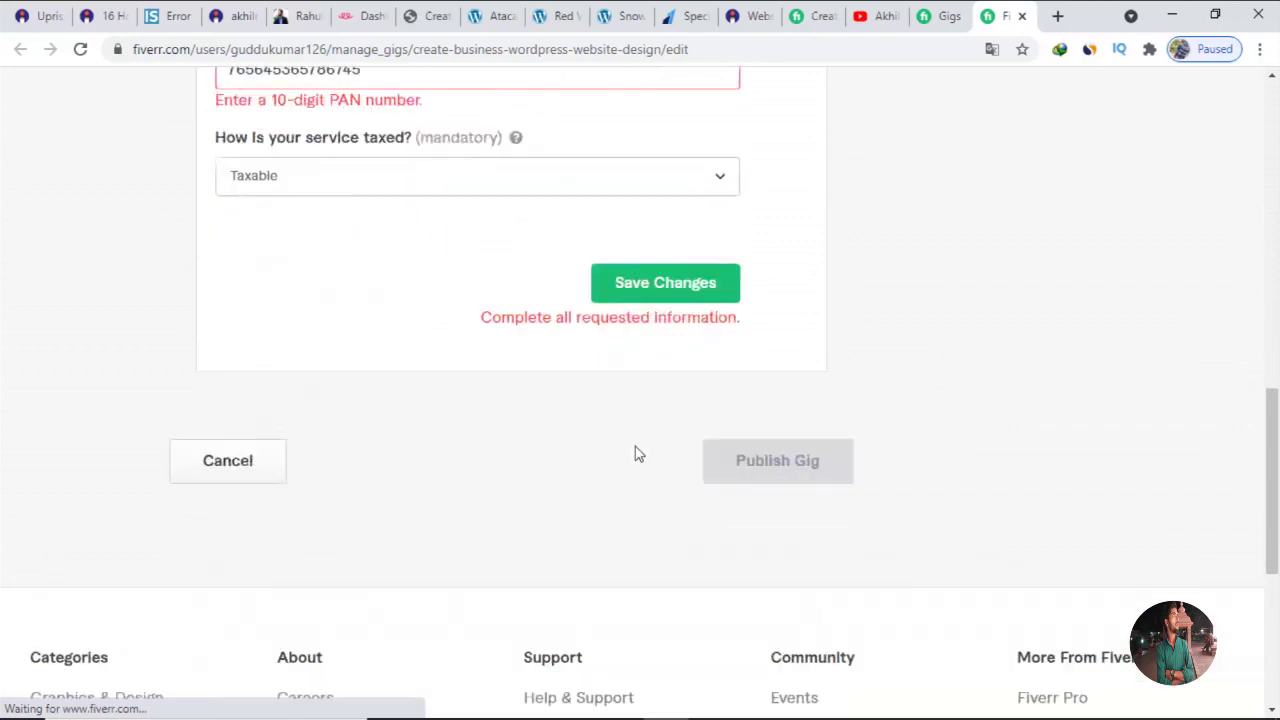
scroll(635, 447, up, 3)
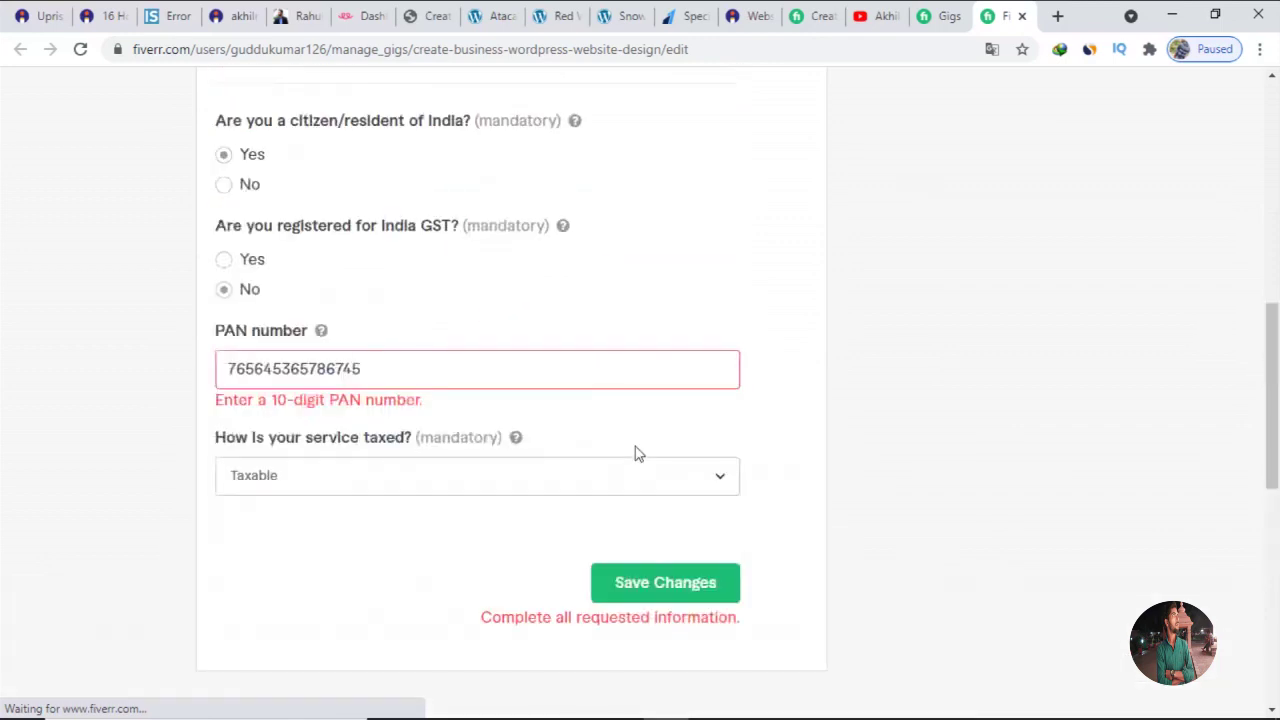
scroll(638, 454, down, 4)
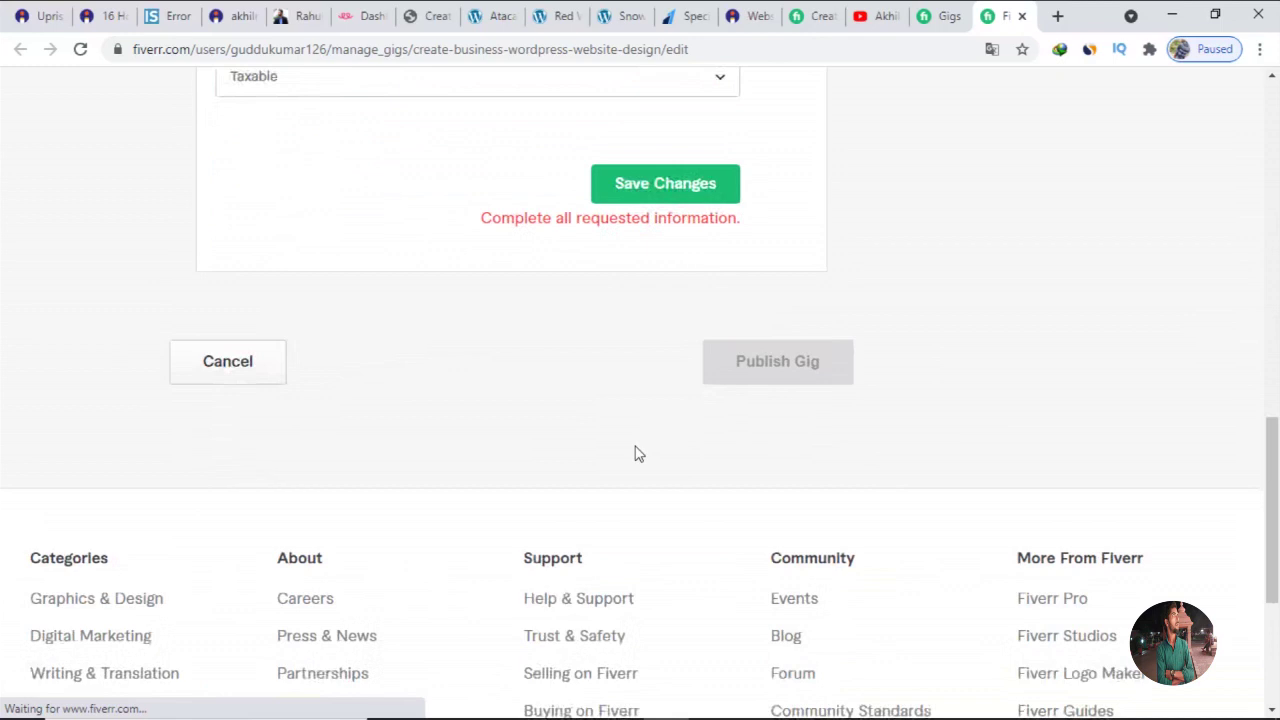
scroll(636, 452, up, 2)
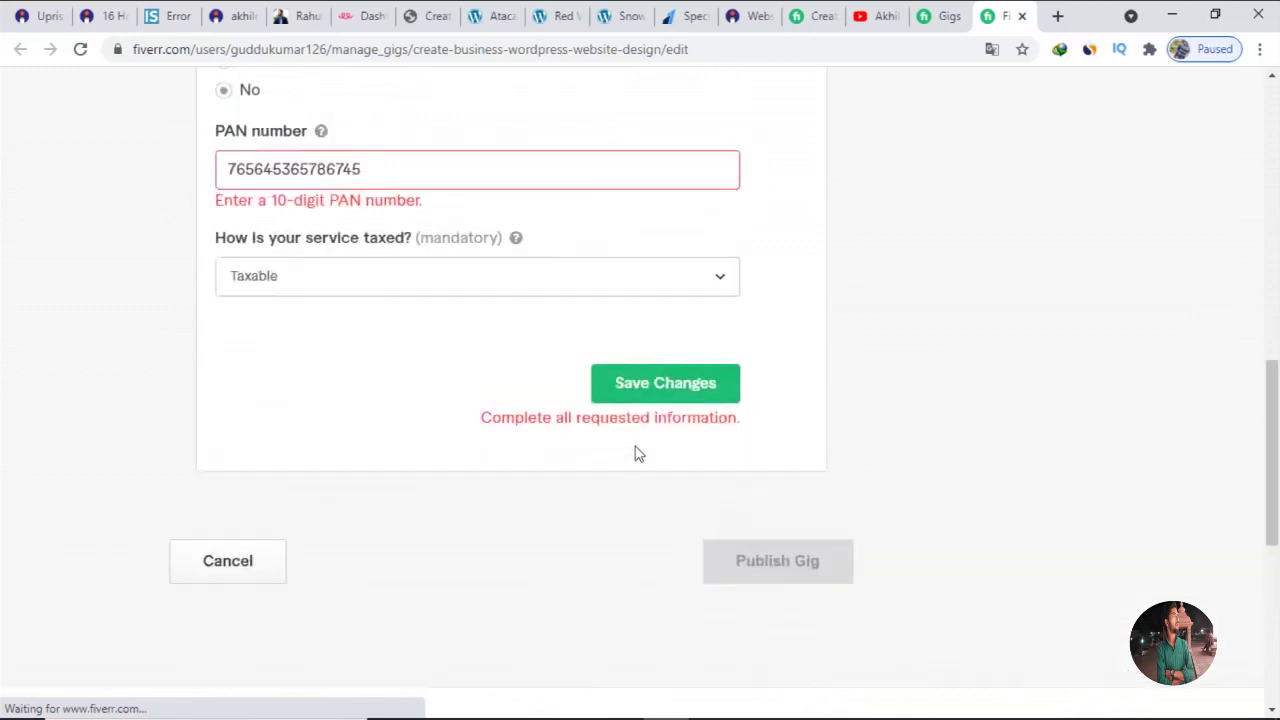
scroll(806, 405, up, 2)
scroll(806, 405, down, 2)
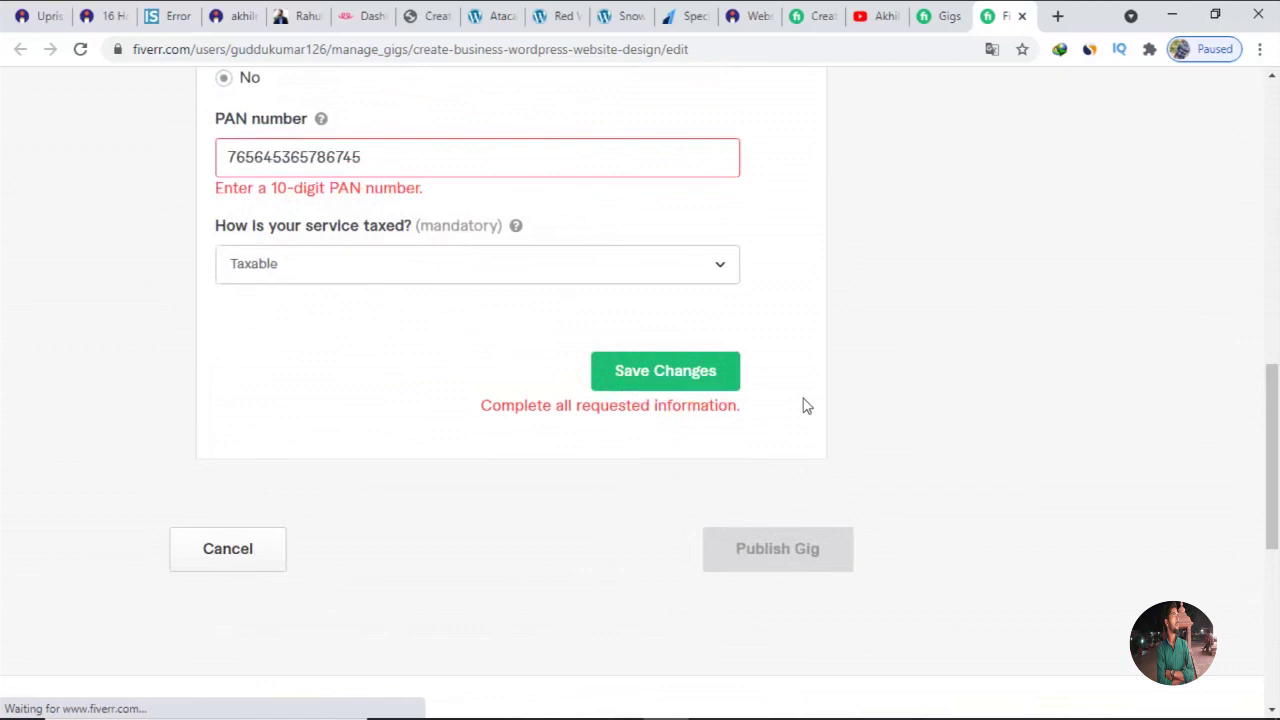
scroll(806, 405, up, 2)
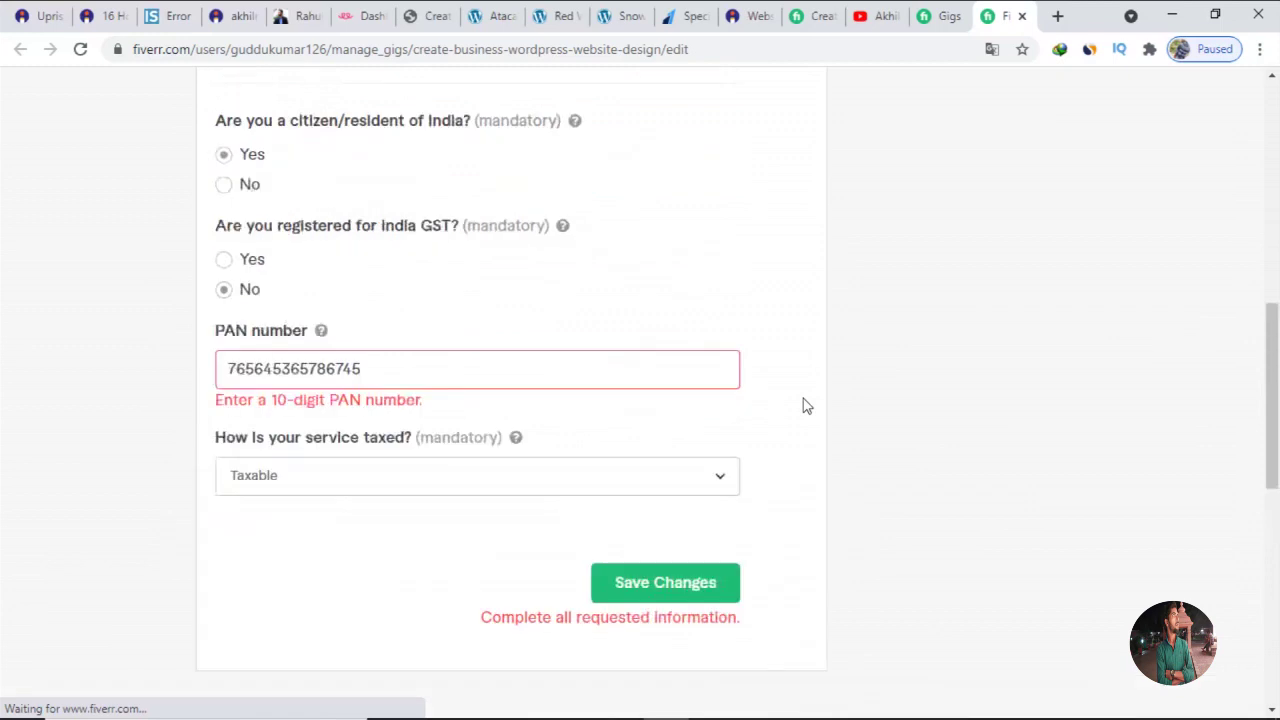
scroll(806, 405, up, 4)
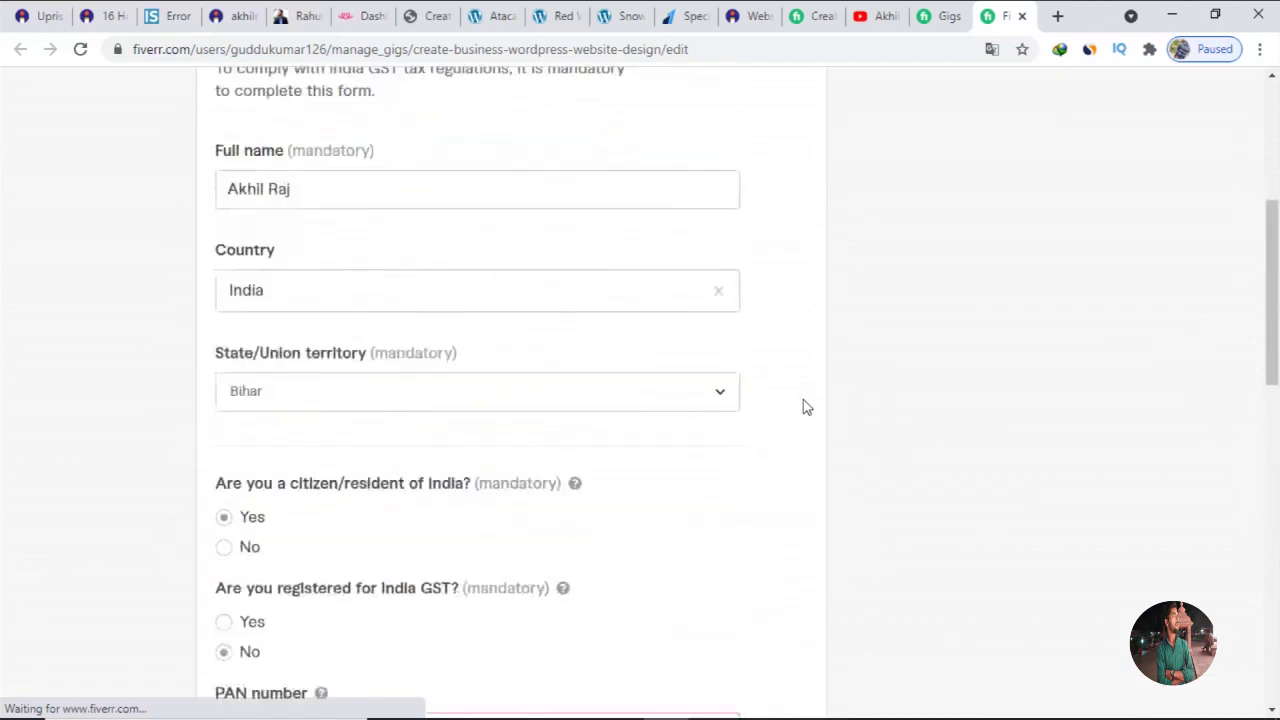
scroll(806, 407, up, 3)
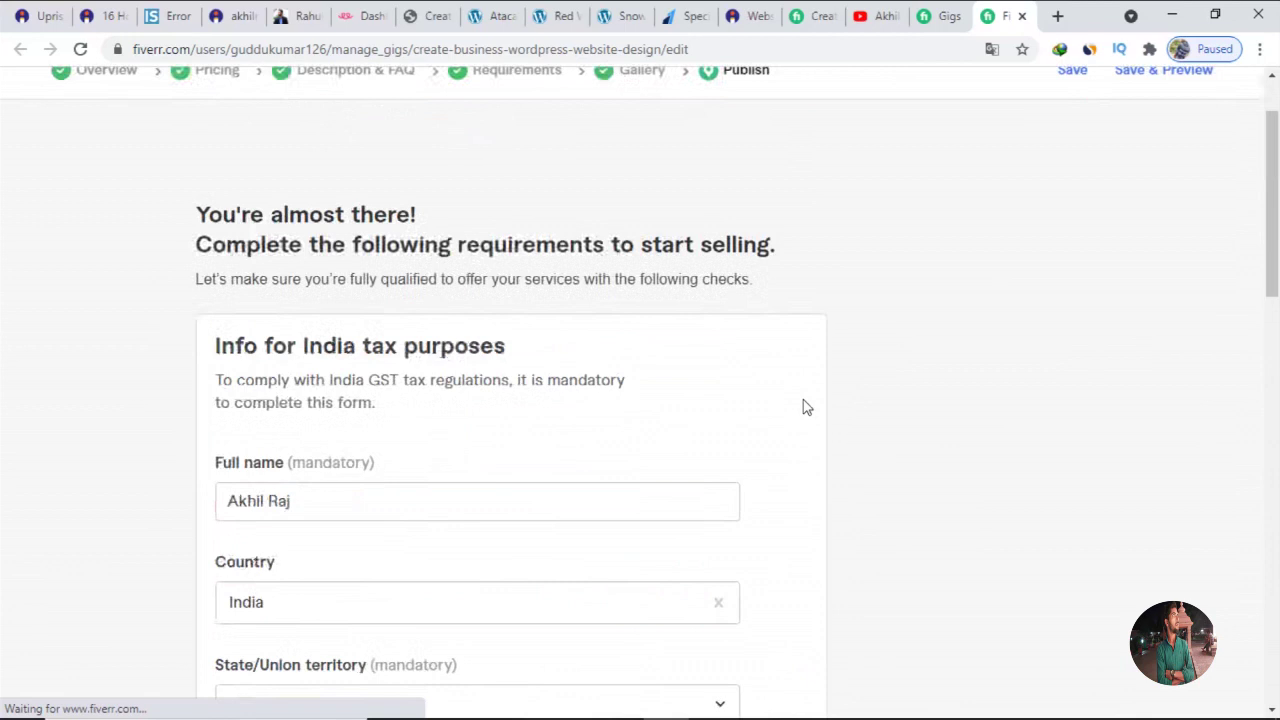
scroll(806, 407, up, 1)
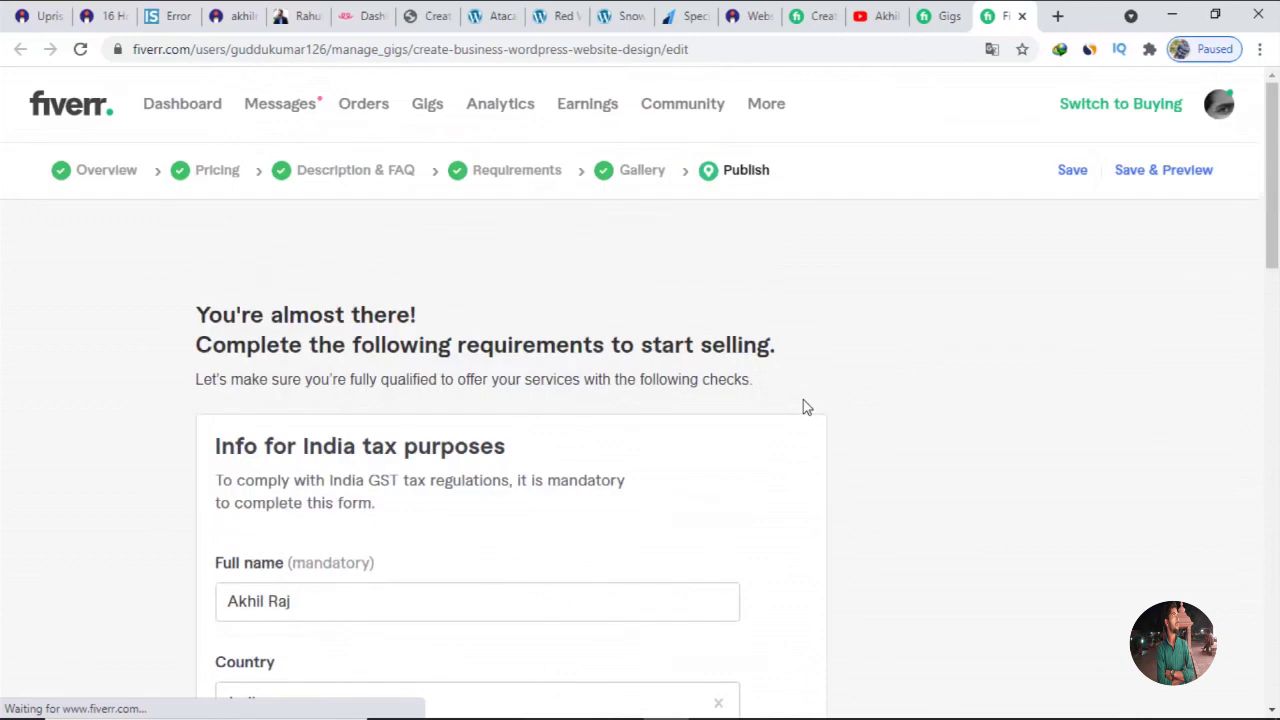